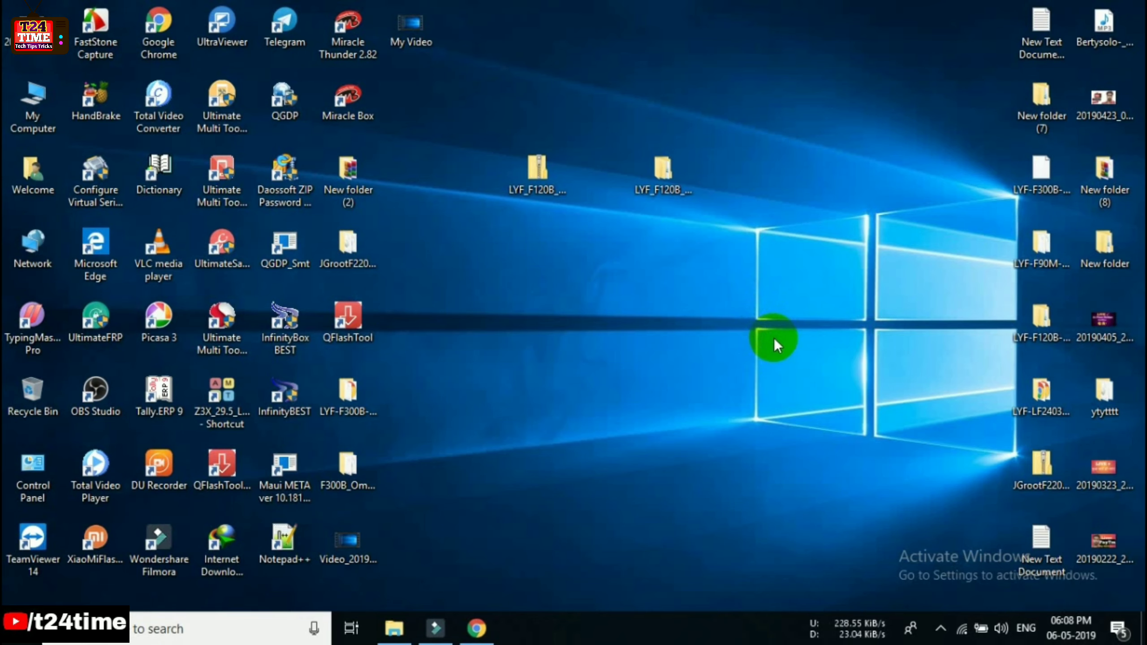
# - Check which extraction options Windows offers for the LYF_F120B_OMNISD archive on the desktop
pyautogui.rightClick(533, 187)
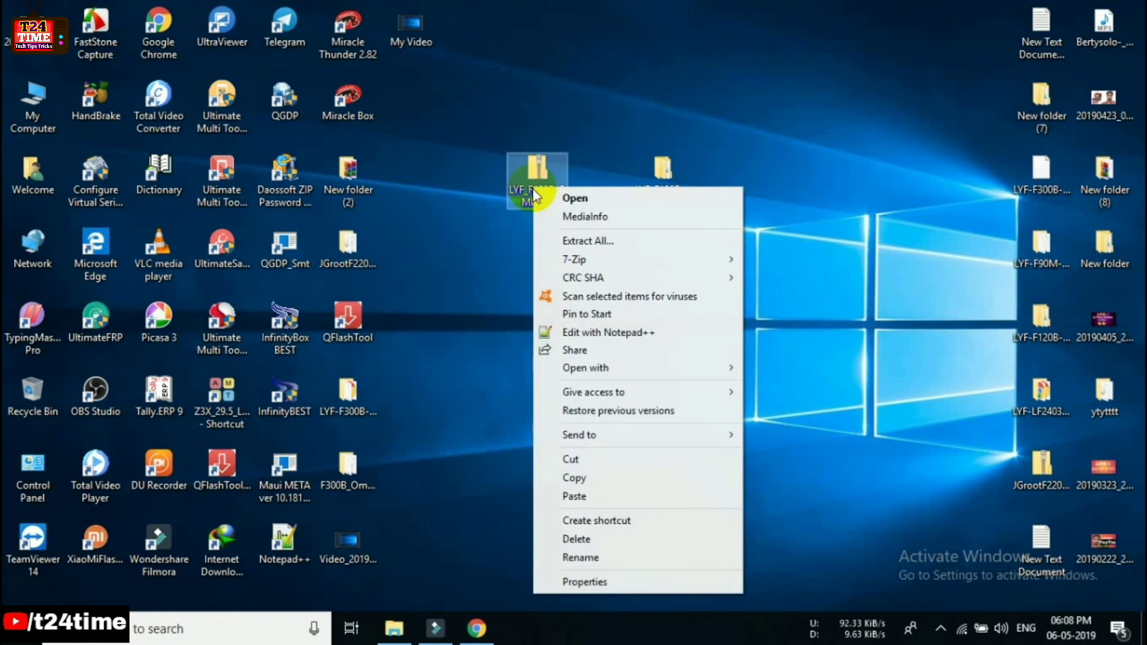
pyautogui.click(631, 116)
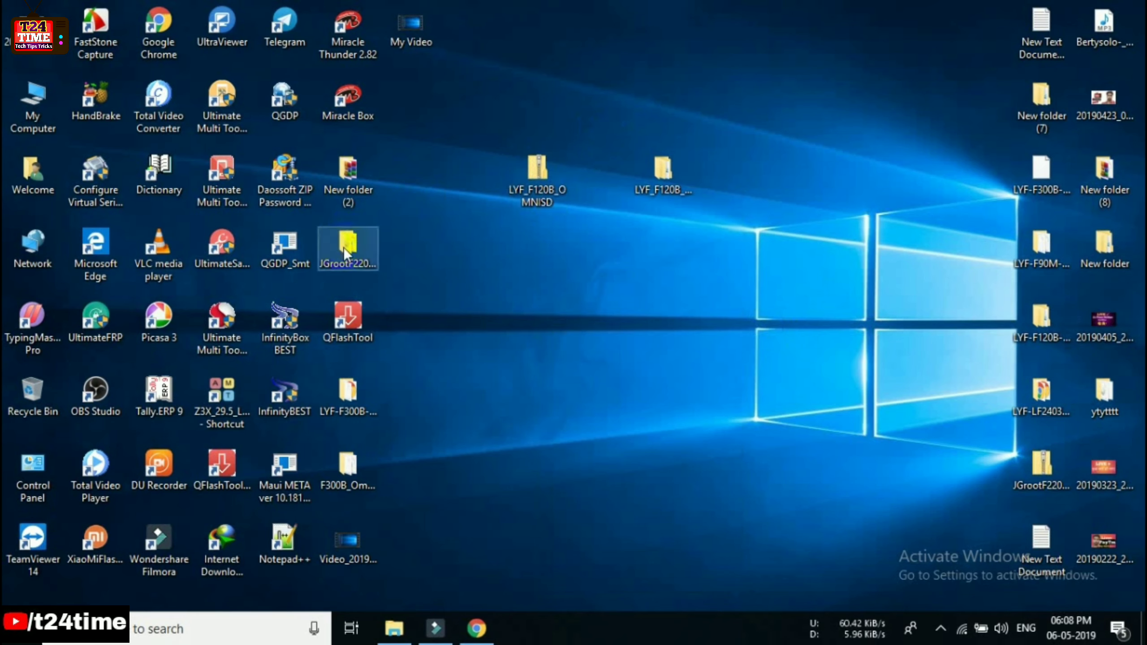
pyautogui.moveTo(347, 189)
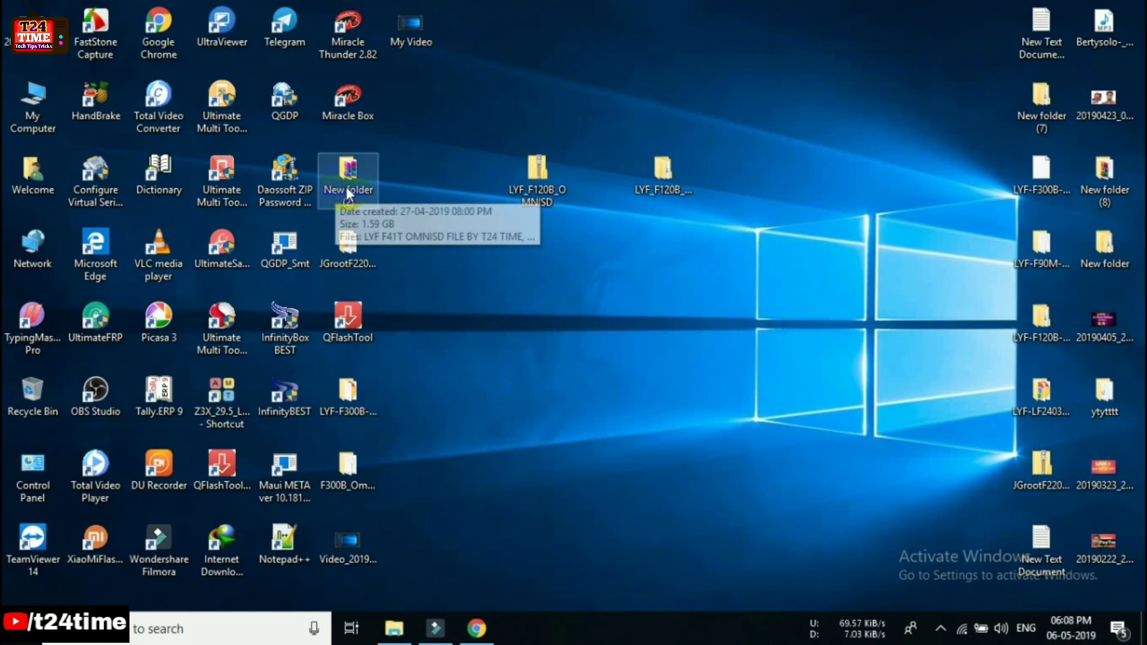
pyautogui.rightClick(532, 196)
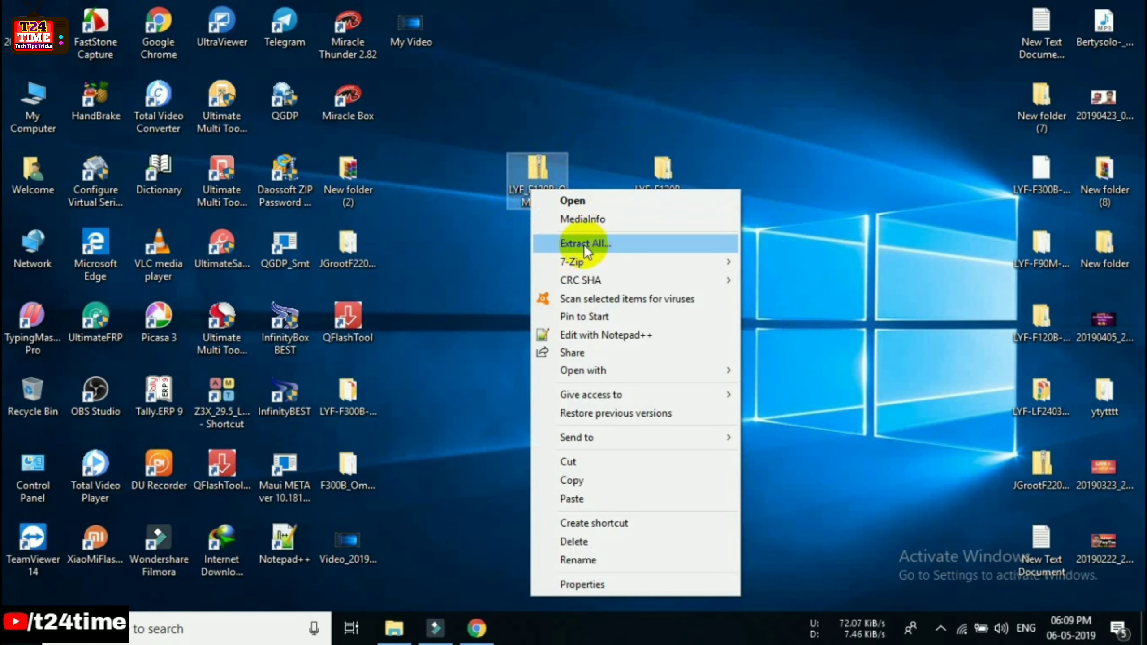
pyautogui.click(518, 240)
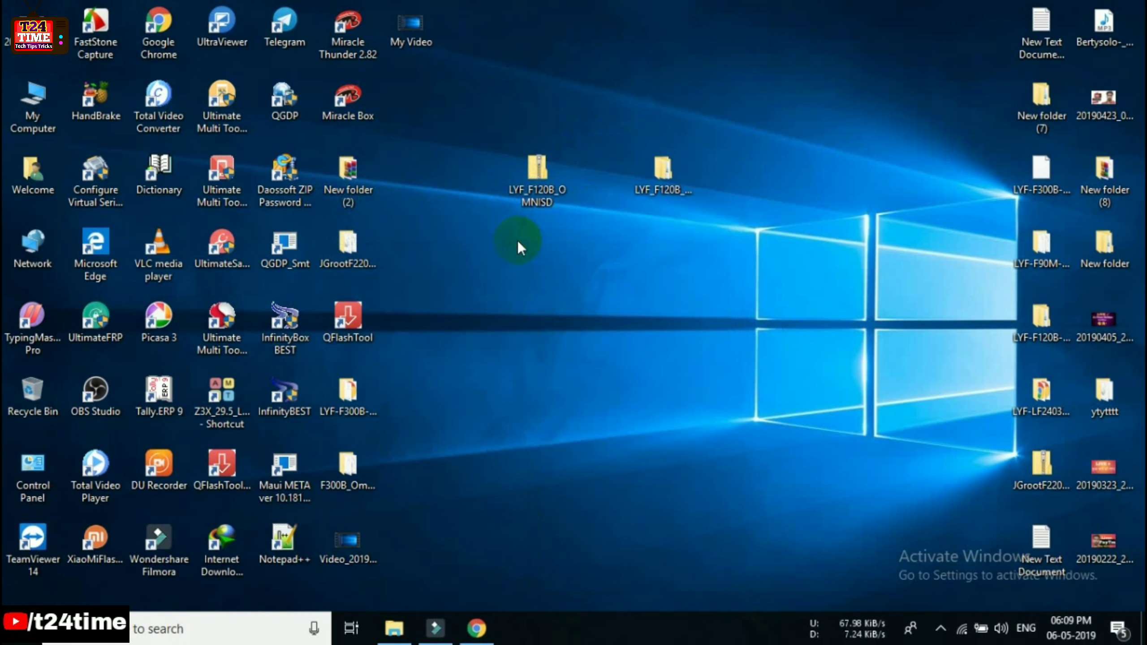
# - Open New folder (2) and compare the available file actions for the LYF F221S .rar file and the LYF F101K archive
pyautogui.doubleClick(352, 187)
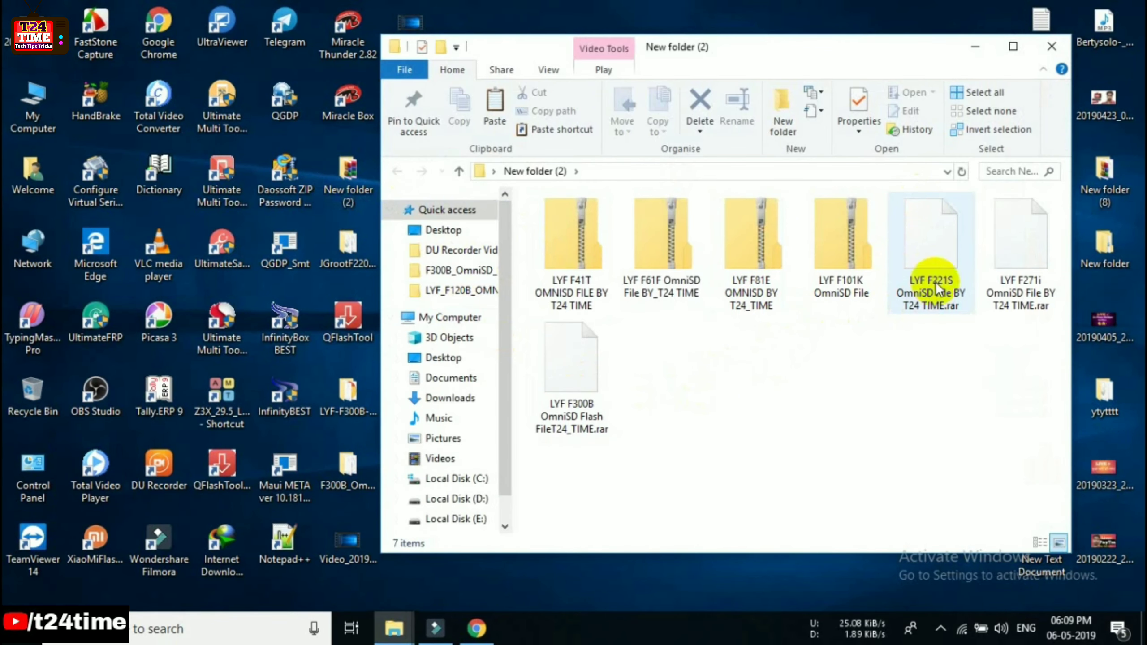
pyautogui.moveTo(1000, 265)
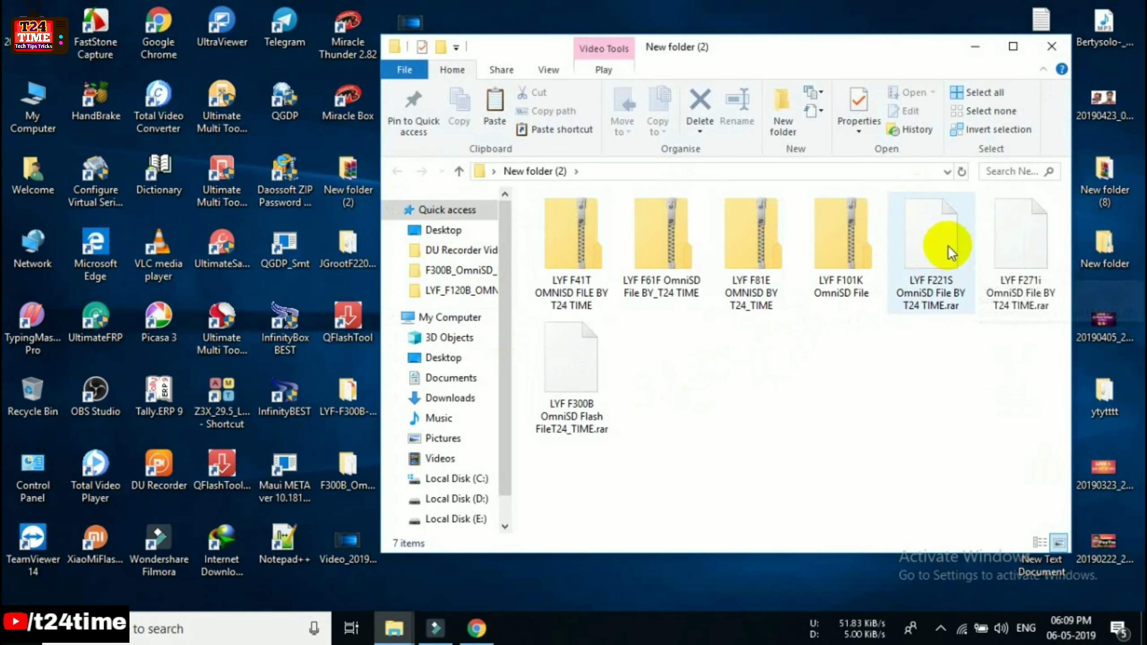
pyautogui.rightClick(936, 246)
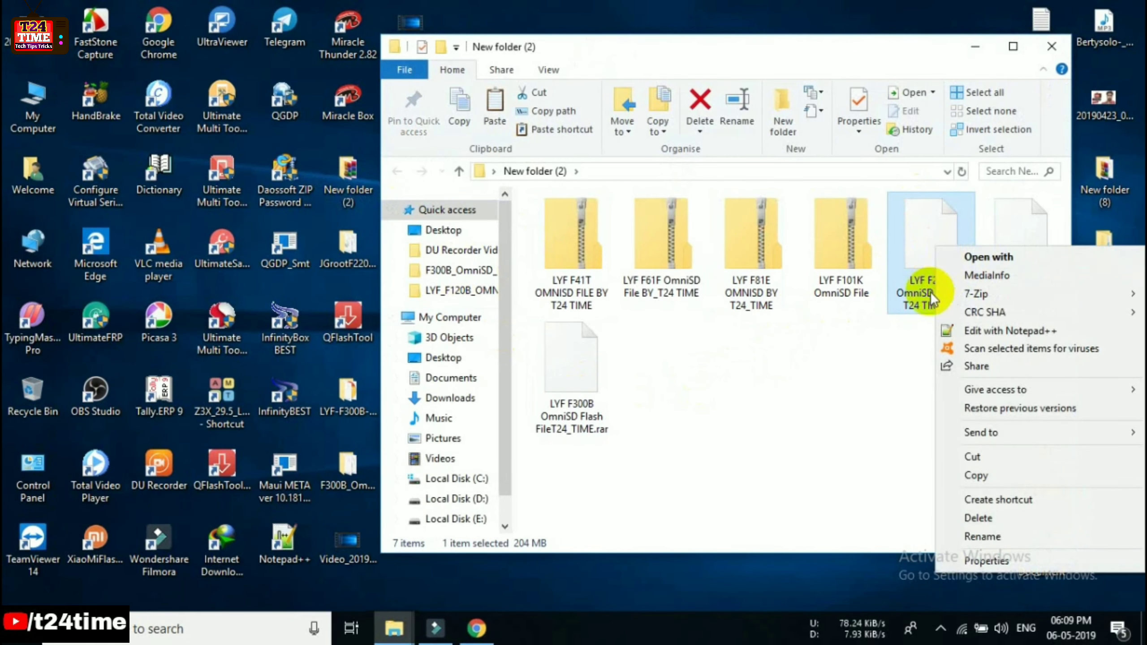
pyautogui.click(907, 370)
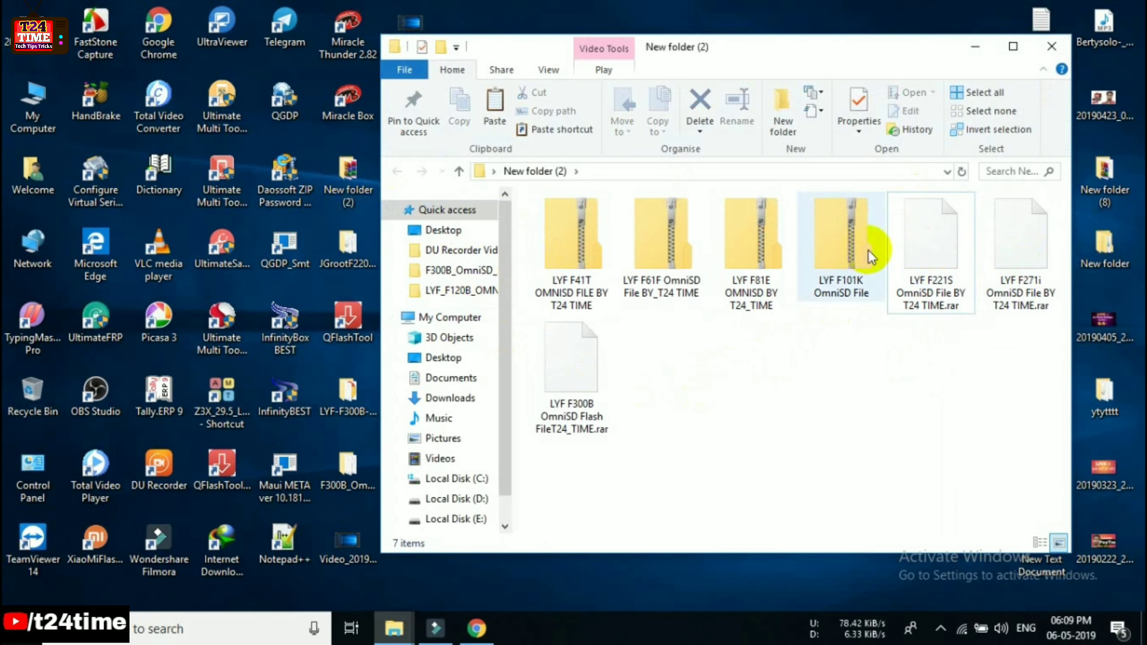
pyautogui.rightClick(837, 250)
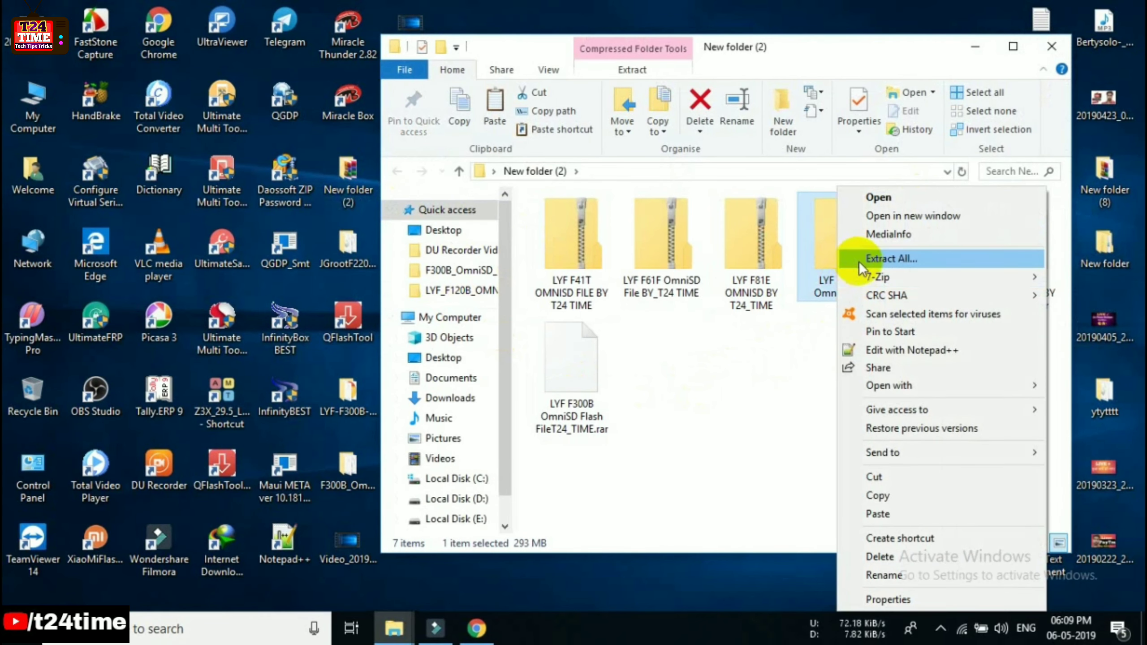
pyautogui.click(768, 352)
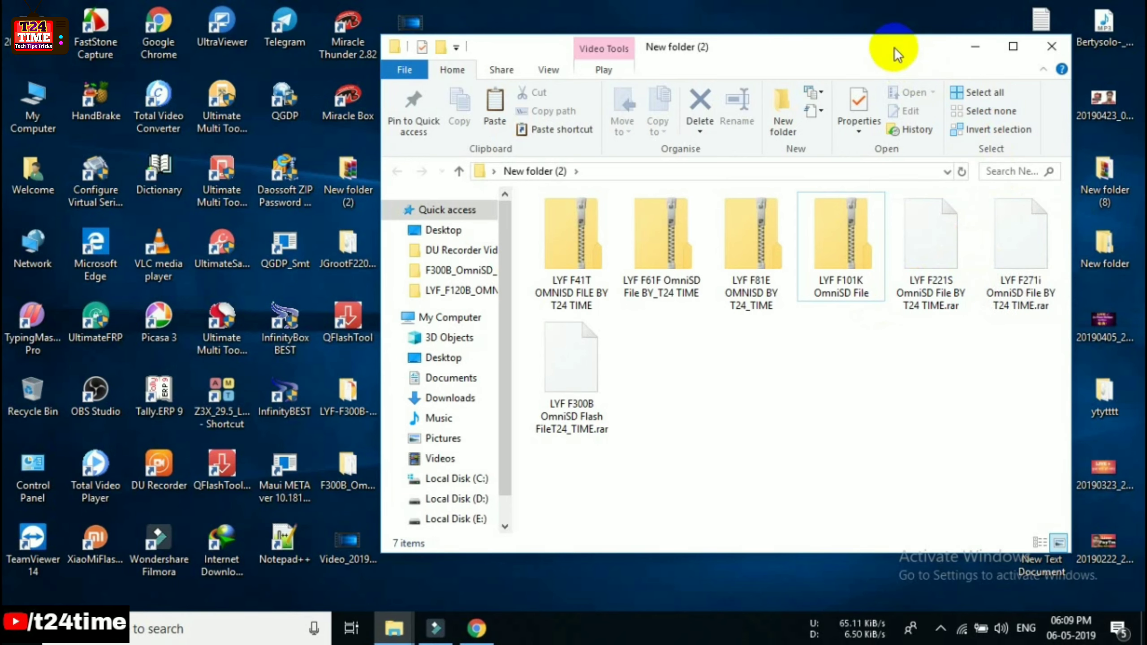
pyautogui.moveTo(894, 46); pyautogui.dragTo(818, 59)
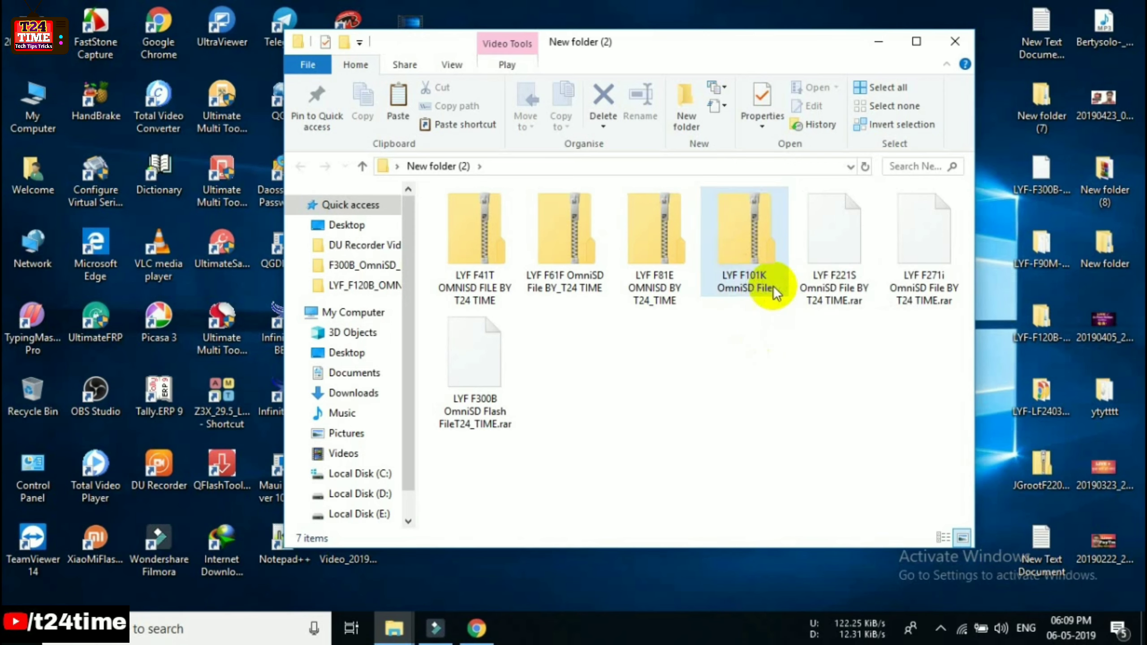
pyautogui.click(879, 43)
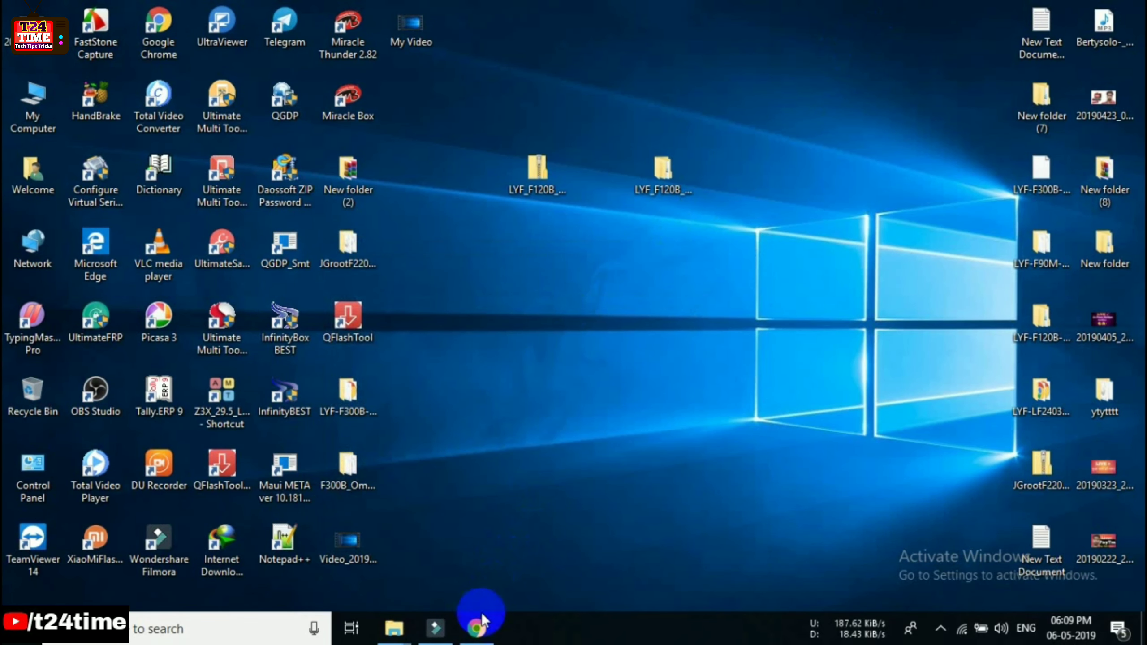
# - Switch to Chrome, search Google for "winrar download" and open the download page on win-rar.com
pyautogui.click(476, 629)
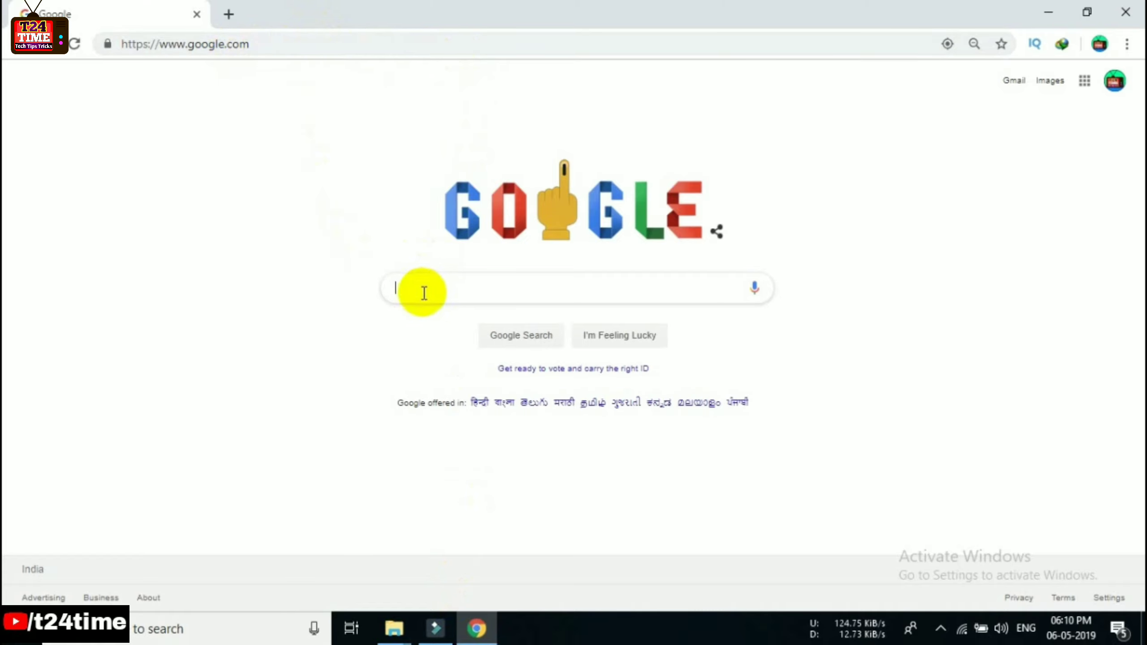
pyautogui.write('win')
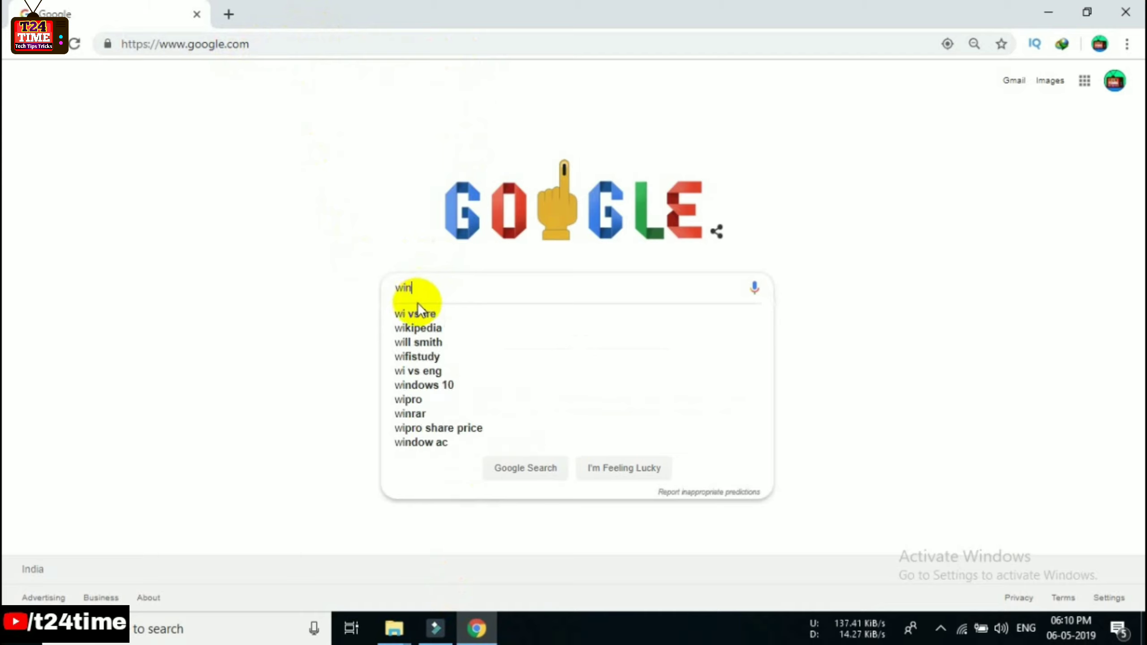
pyautogui.write('r')
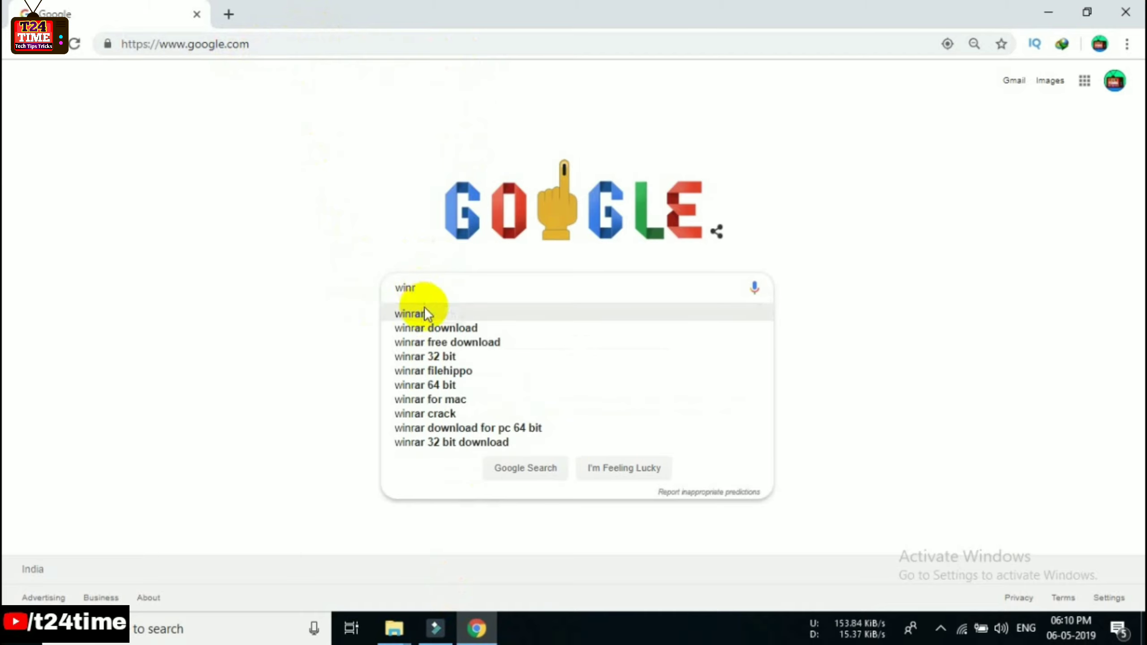
pyautogui.click(436, 329)
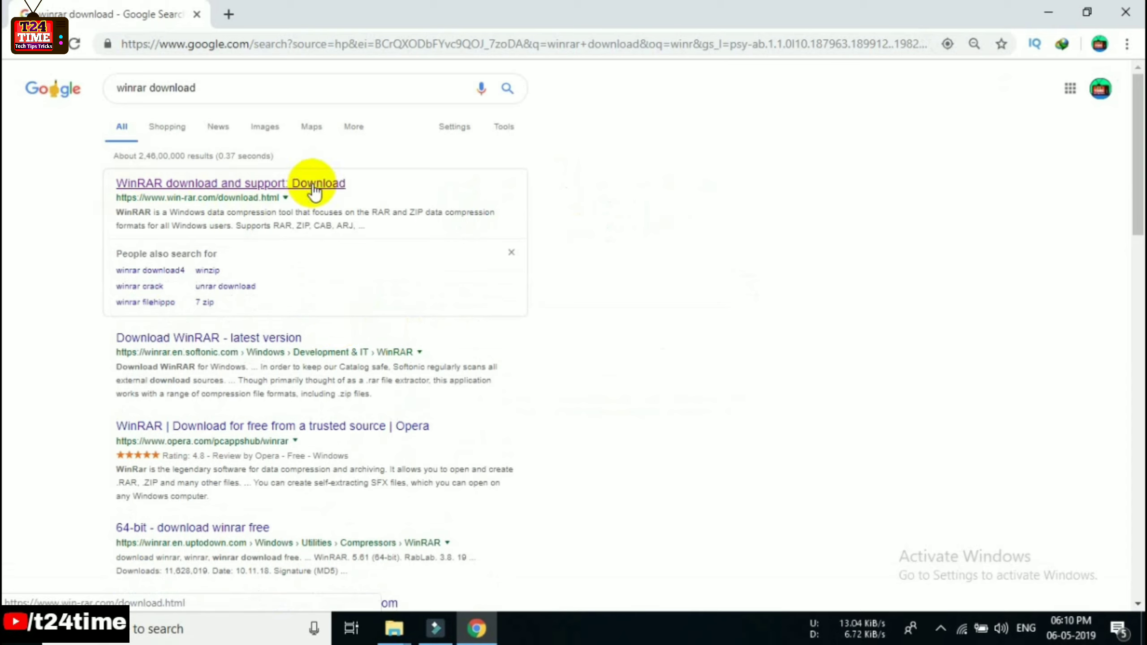
pyautogui.click(204, 190)
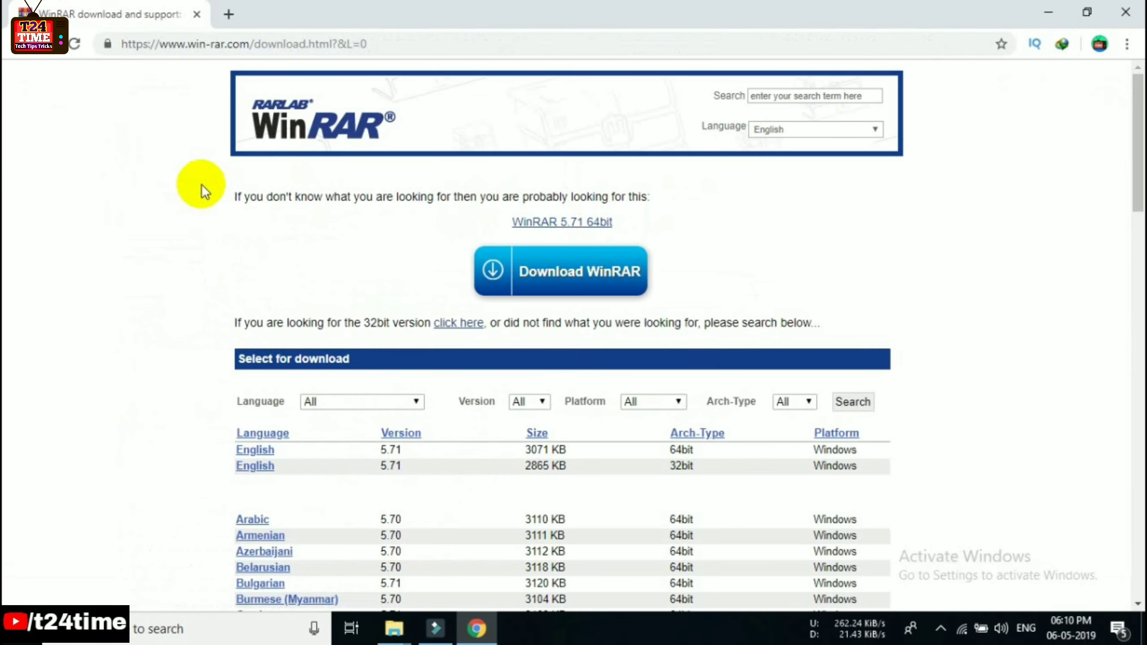
# - Review the WinRAR versions listed and choose the main WinRAR 5.71 64bit download
pyautogui.scroll(-10, 448, 367)
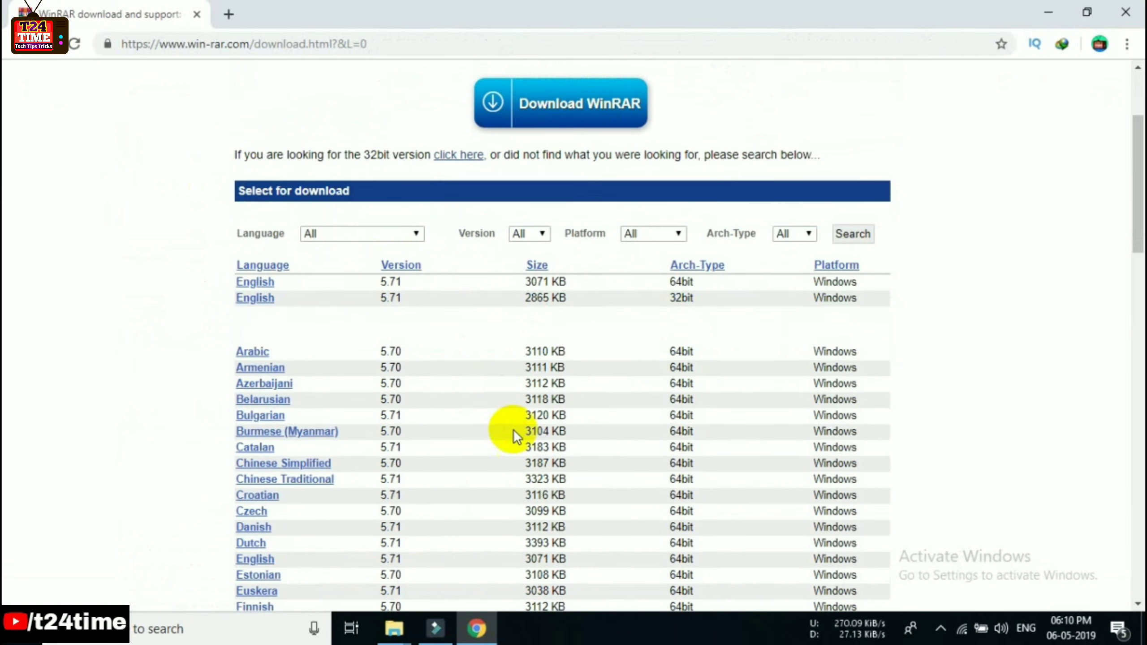
pyautogui.scroll(10, 533, 483)
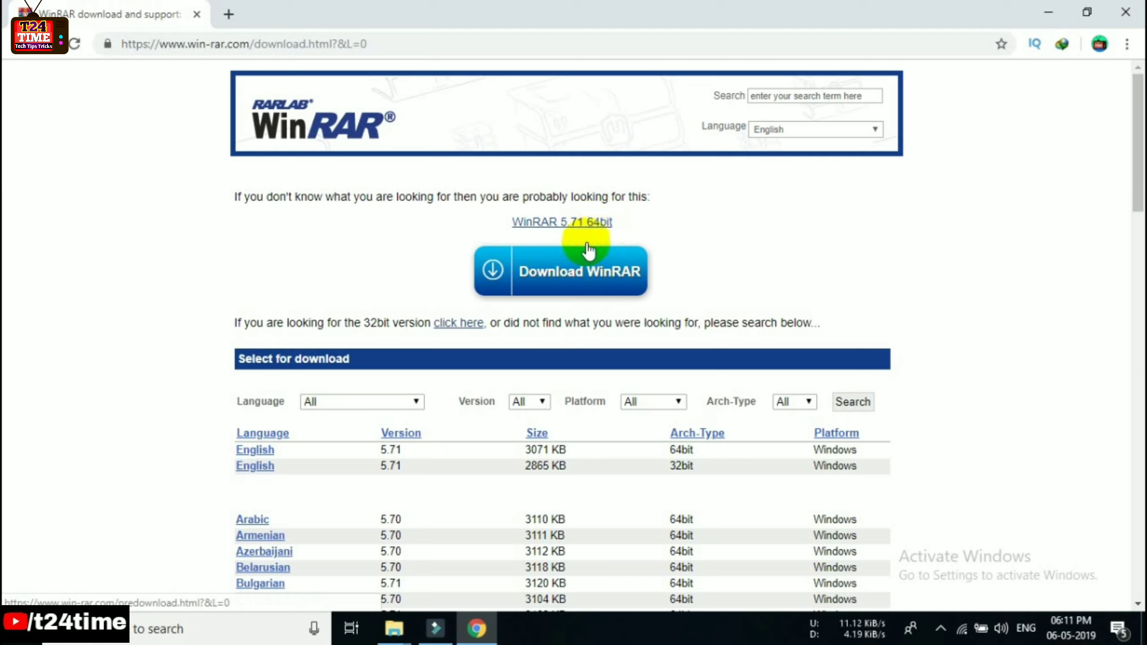
pyautogui.click(545, 274)
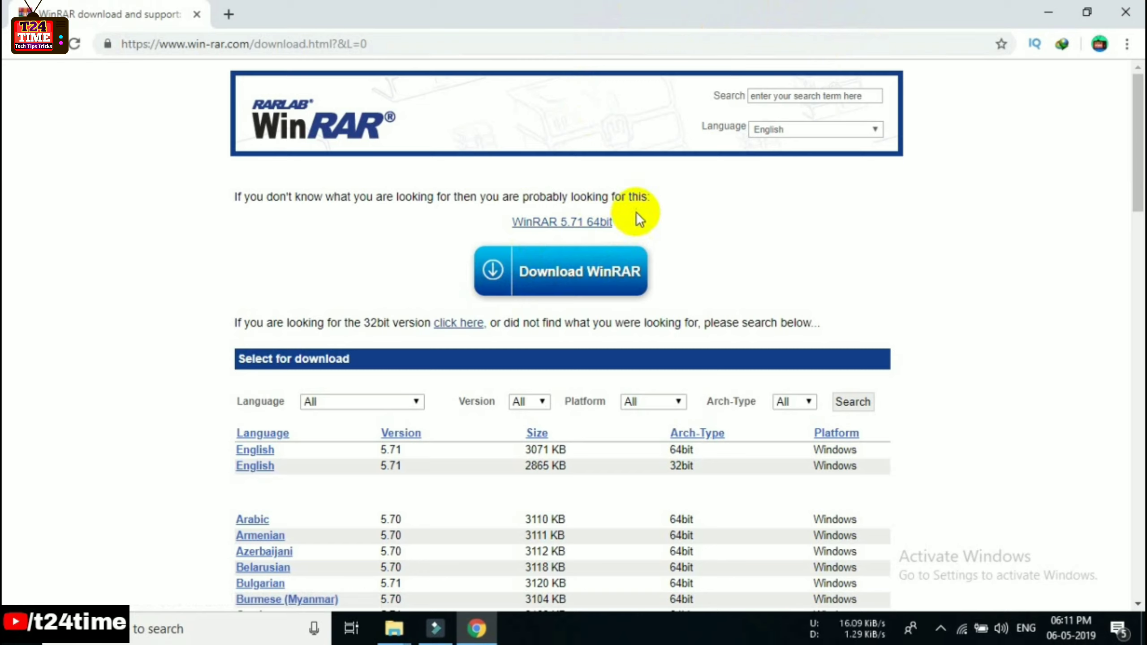
pyautogui.click(607, 264)
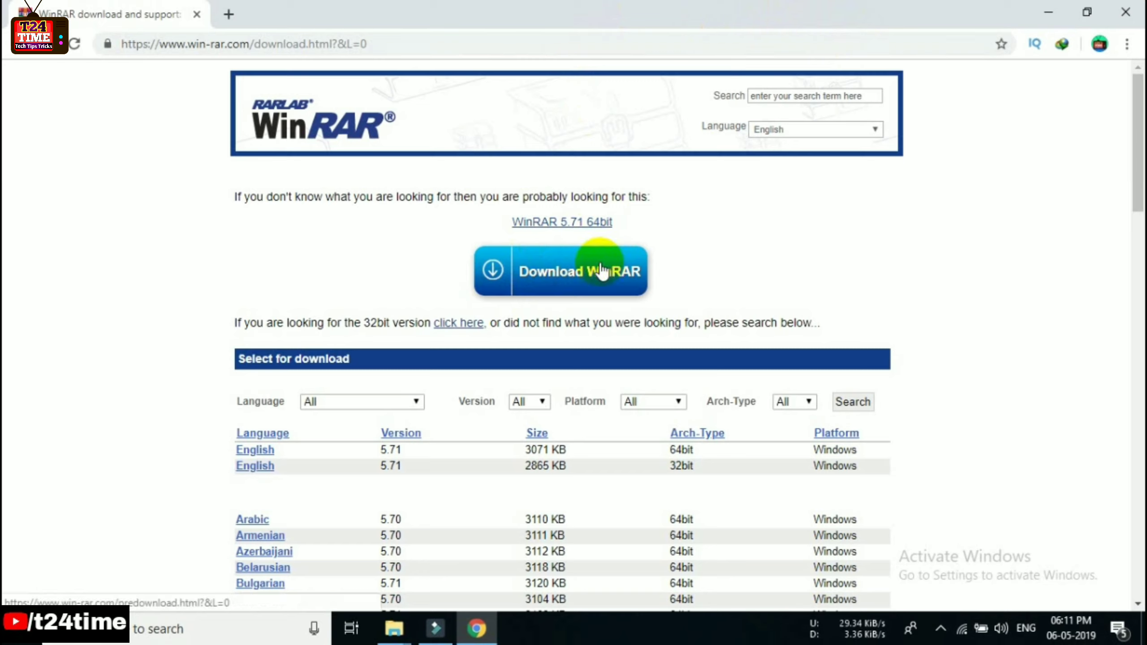
pyautogui.click(555, 268)
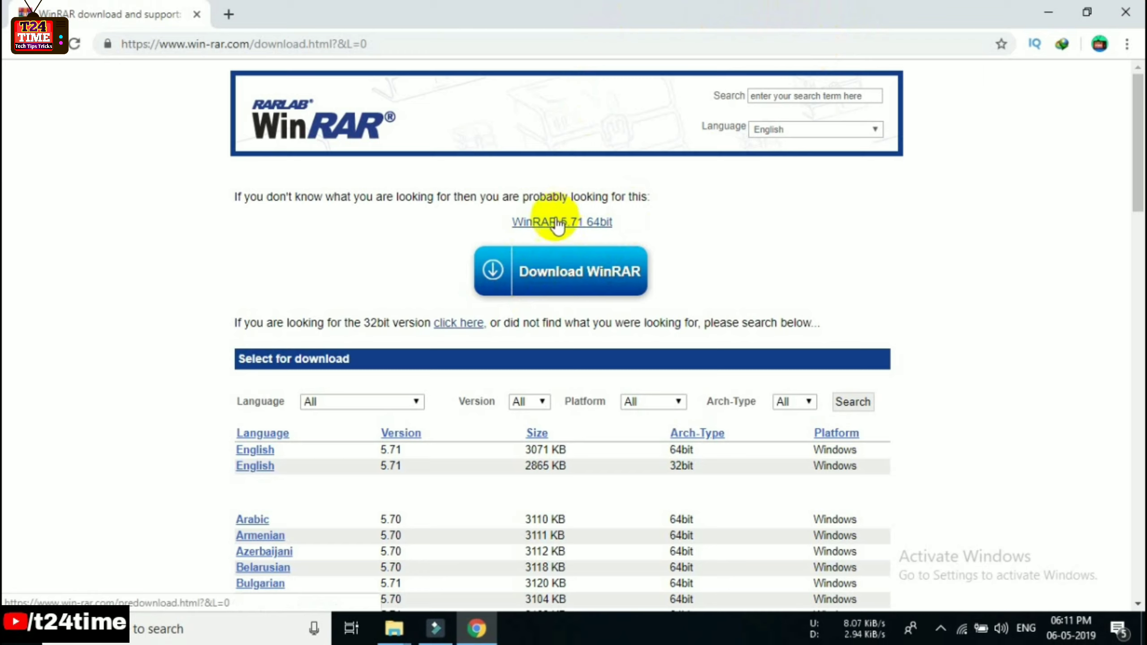
pyautogui.click(583, 271)
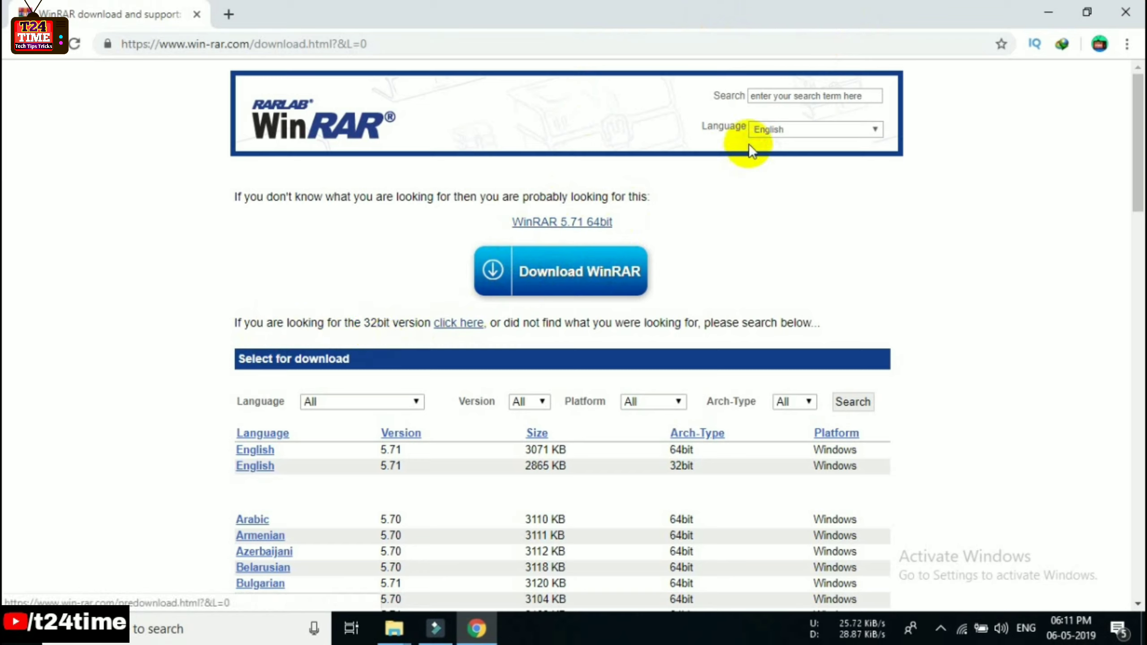
# - Minimize the browser and check the computer's system type in the properties of My Computer
pyautogui.click(1050, 15)
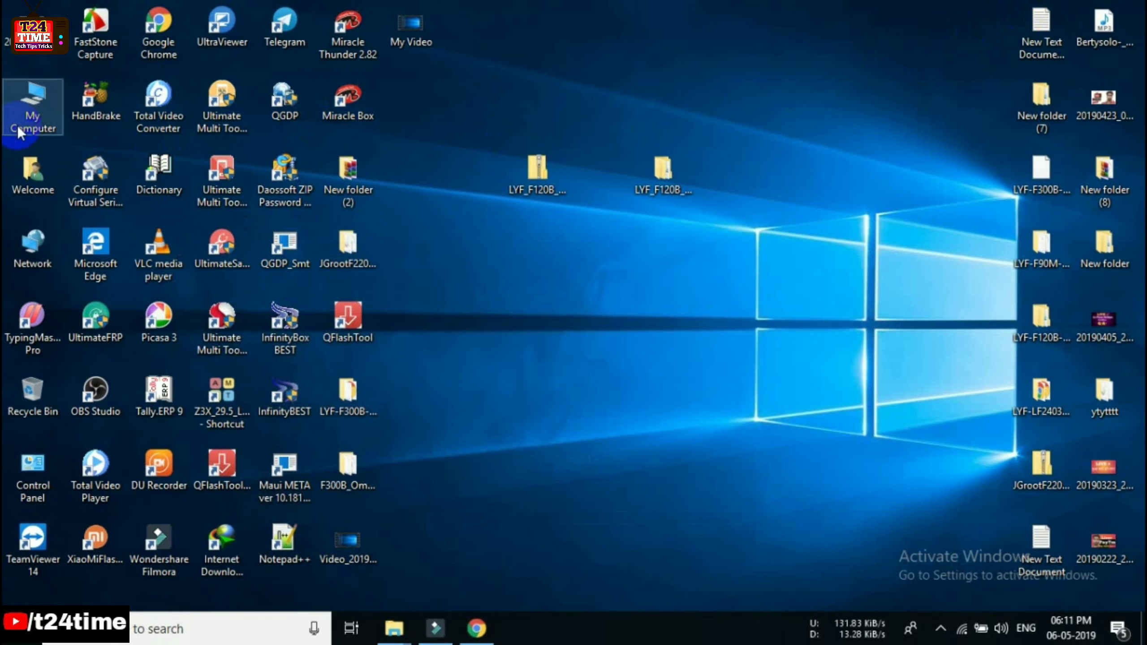
pyautogui.rightClick(35, 110)
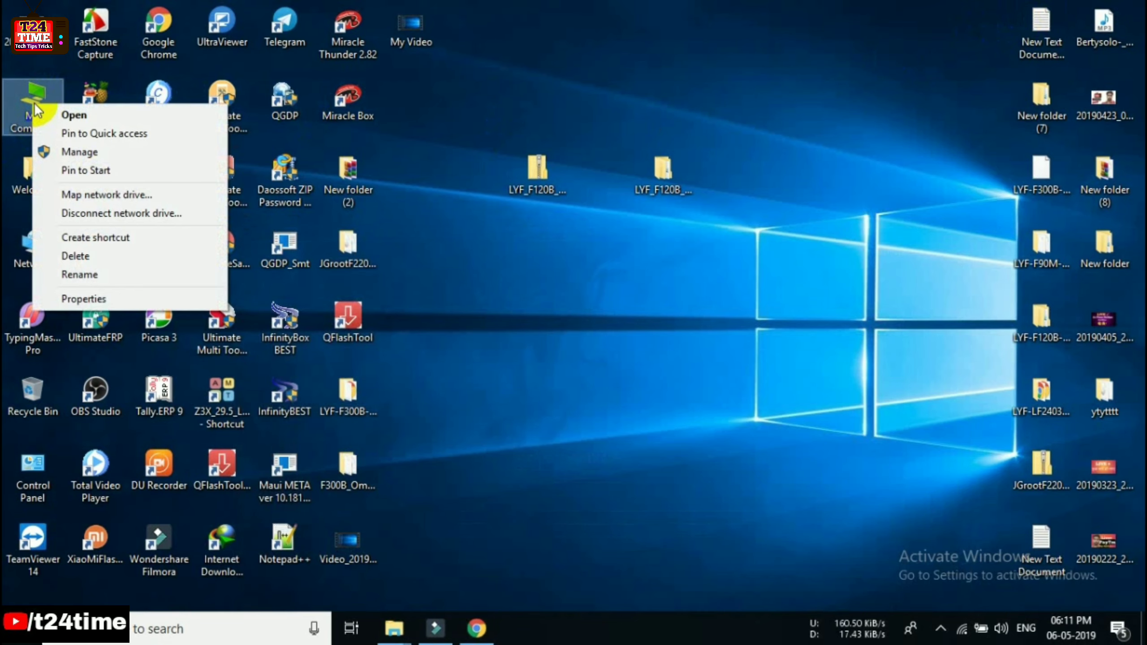
pyautogui.click(81, 299)
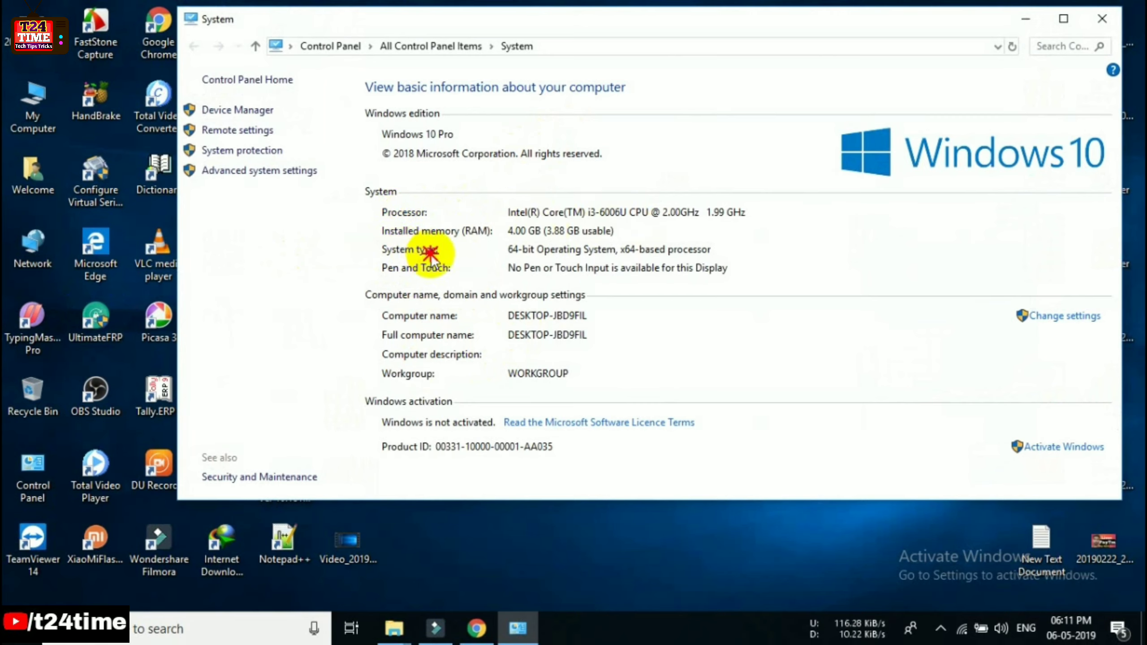
pyautogui.click(520, 259)
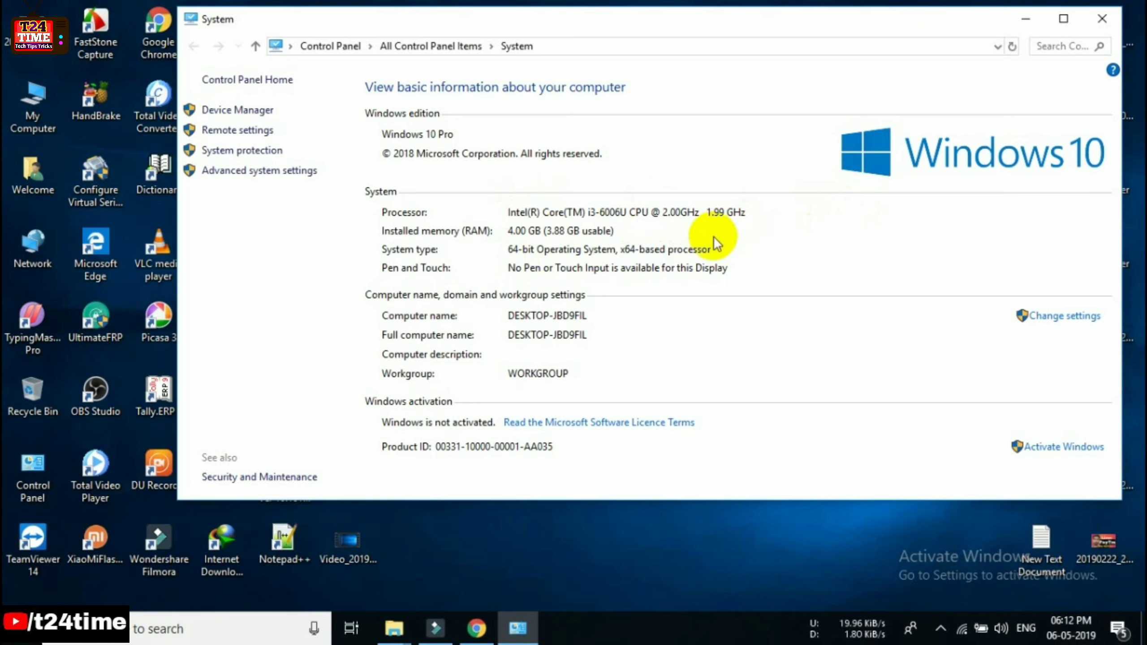
pyautogui.click(1095, 22)
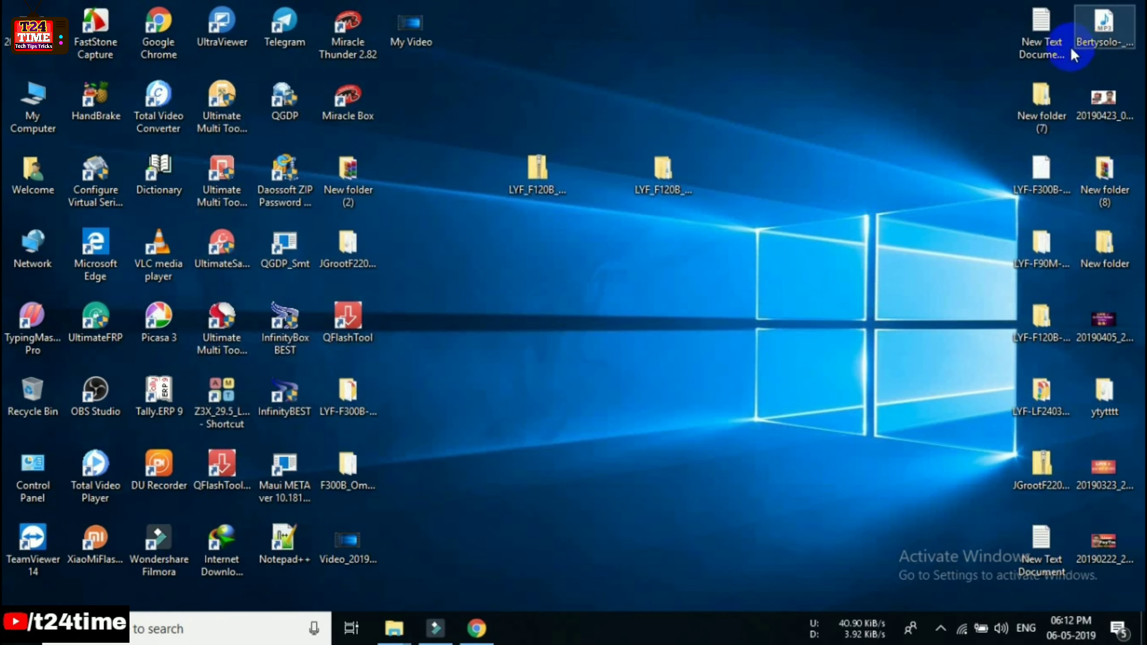
# - Switch back to Chrome and continue from the WinRAR offer page to the actual WinRAR download
pyautogui.click(476, 628)
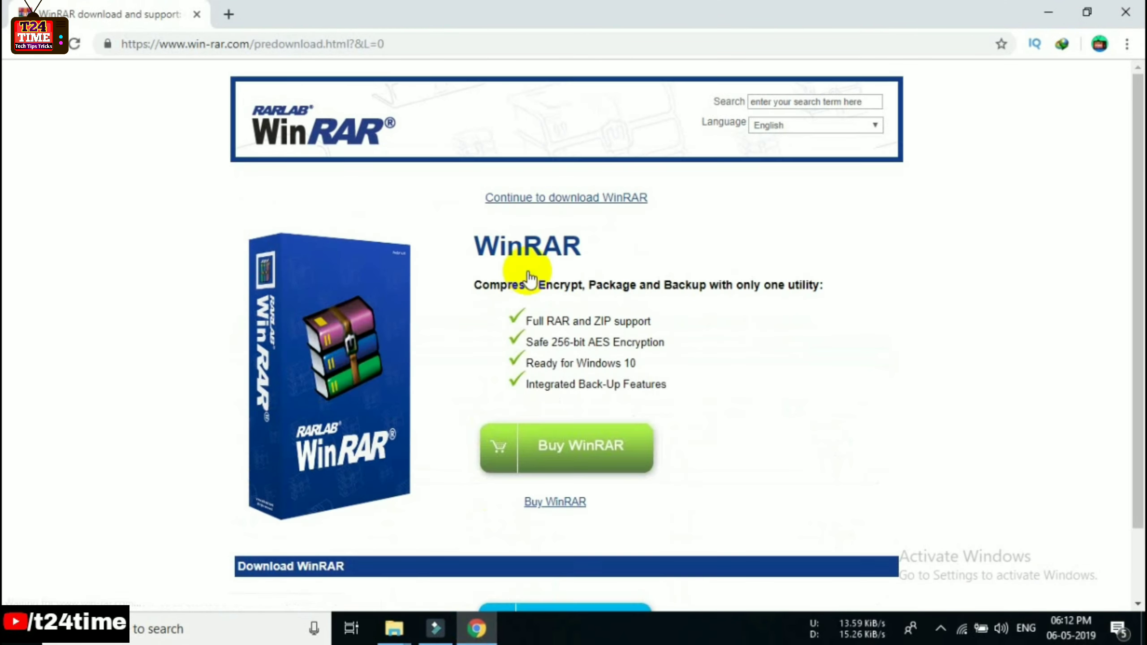
pyautogui.scroll(-2, 568, 225)
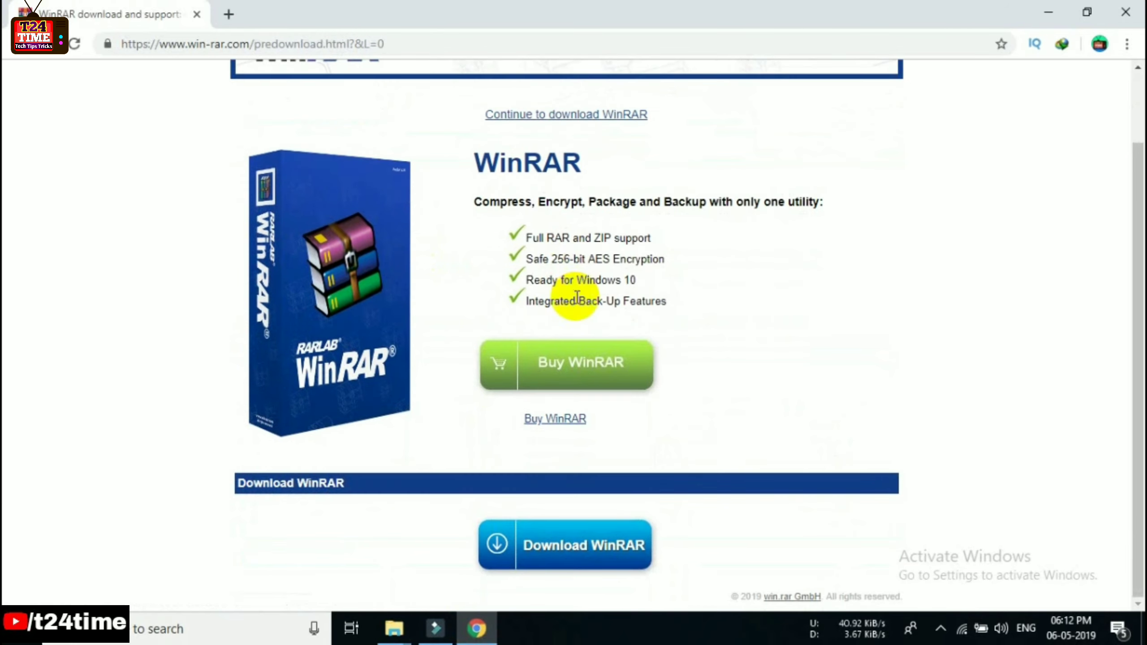
pyautogui.scroll(2, 617, 463)
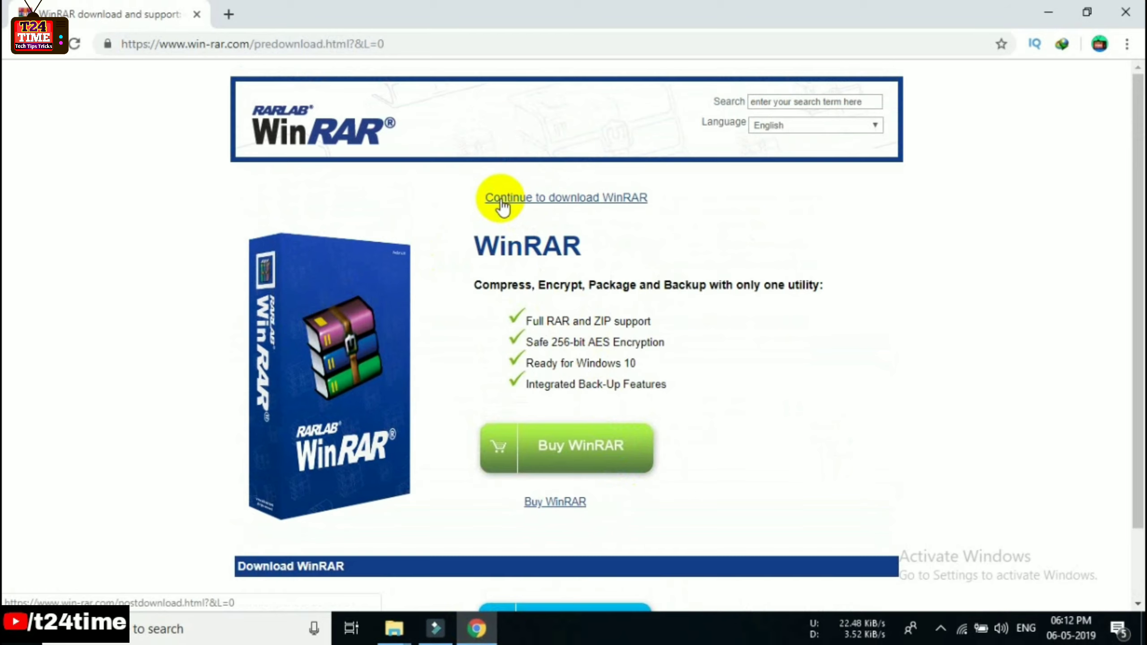
pyautogui.scroll(-2, 541, 212)
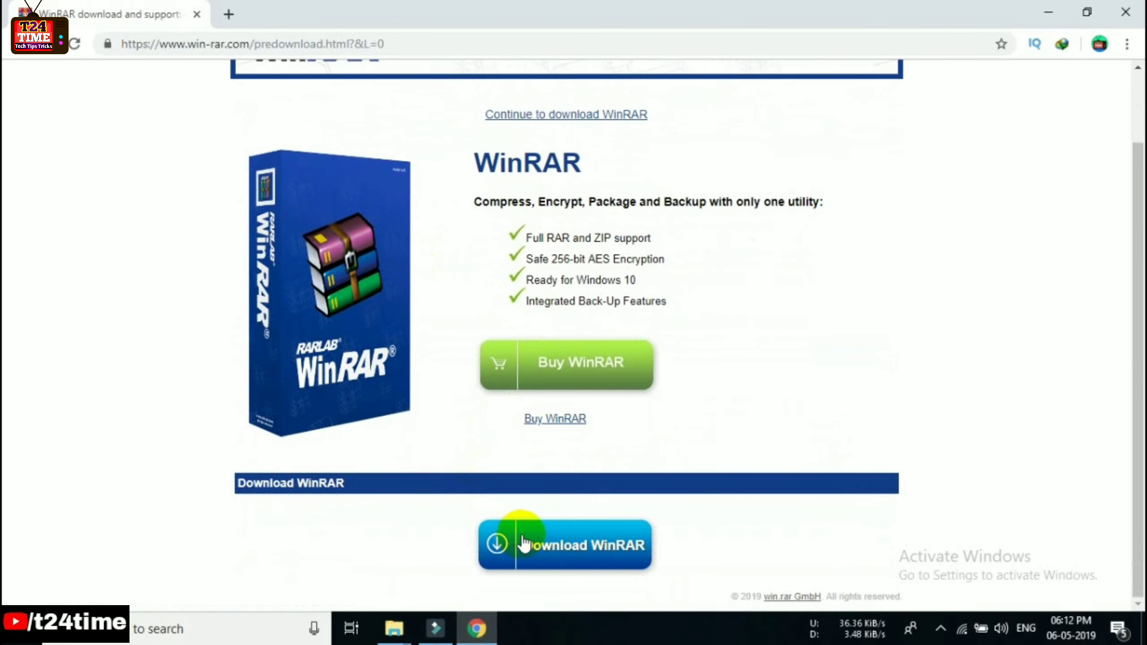
pyautogui.scroll(2, 583, 558)
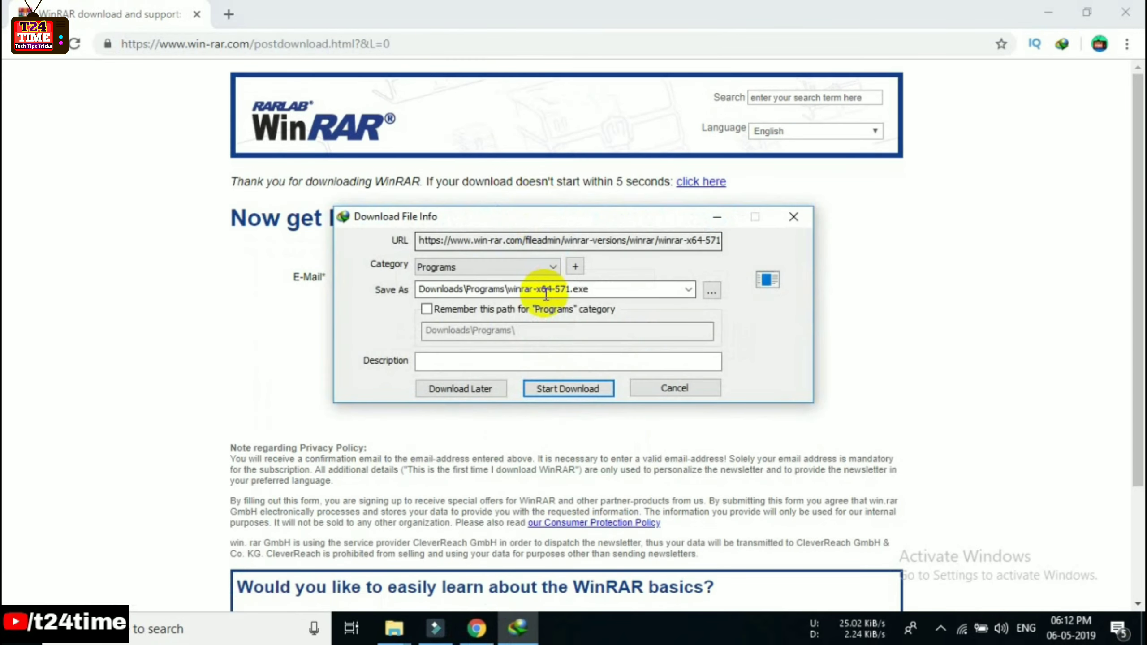
# - Move the download dialog aside to view the page behind it, and start downloading winrar-x64-571.exe to Downloads\Programs
pyautogui.moveTo(578, 223); pyautogui.dragTo(735, 336)
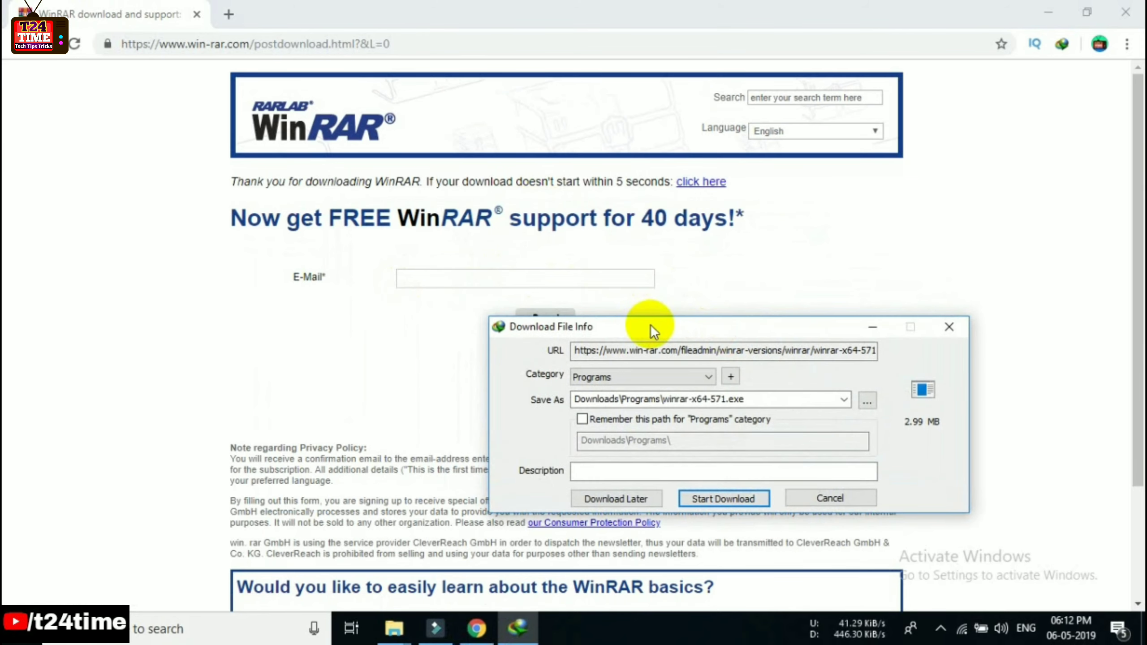
pyautogui.moveTo(651, 324); pyautogui.dragTo(681, 373)
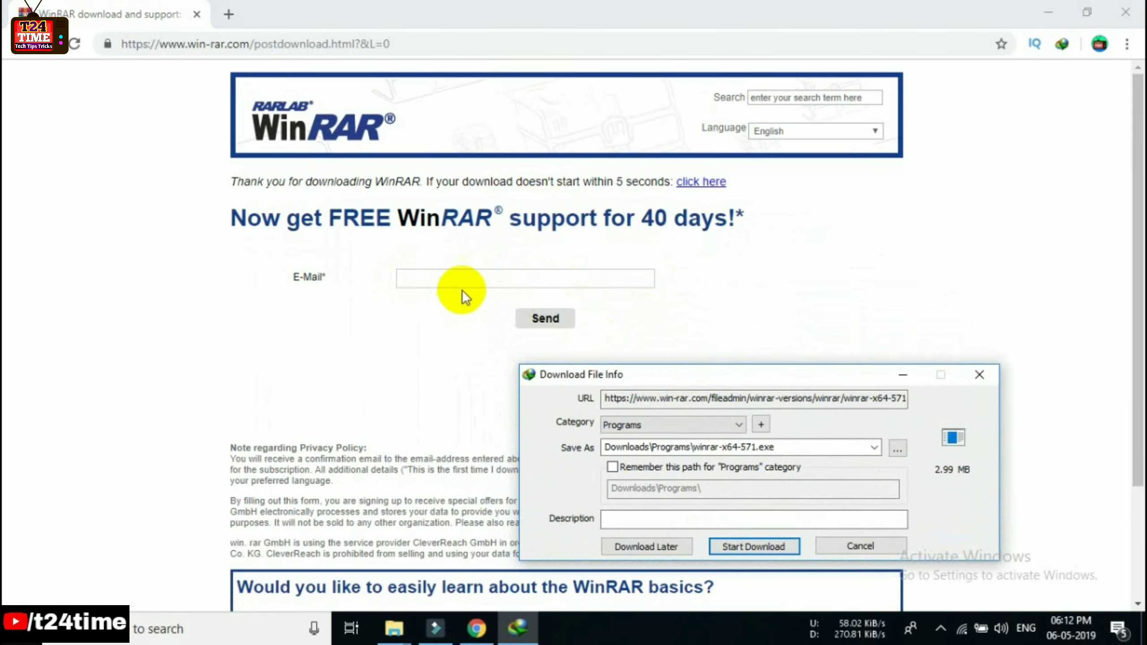
pyautogui.moveTo(717, 375); pyautogui.dragTo(504, 219)
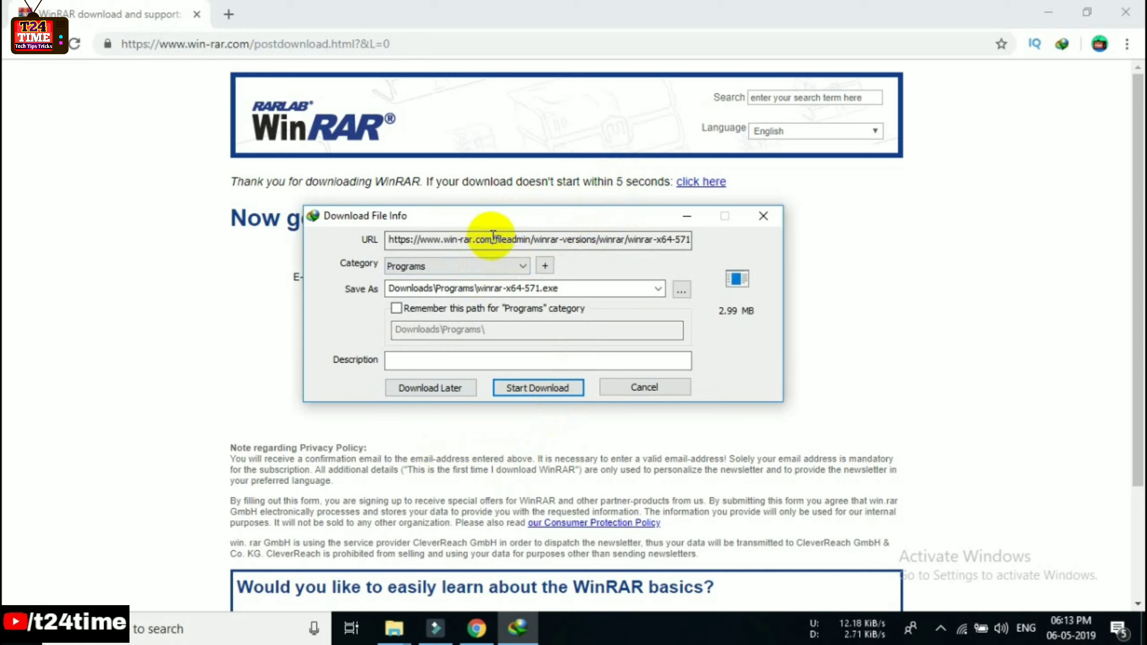
pyautogui.click(551, 391)
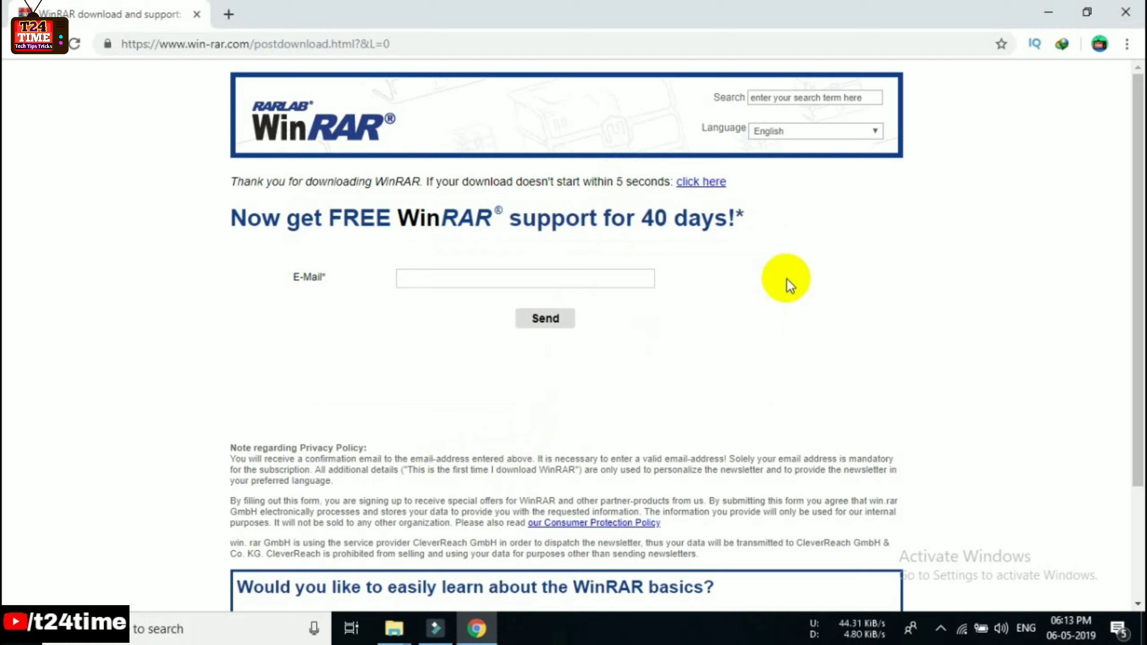
# - Check Chrome's download list, show SP_Flash_Tool_v5.1752_Win.zip in its folder, and close that folder and minimize the browser
pyautogui.click(1049, 14)
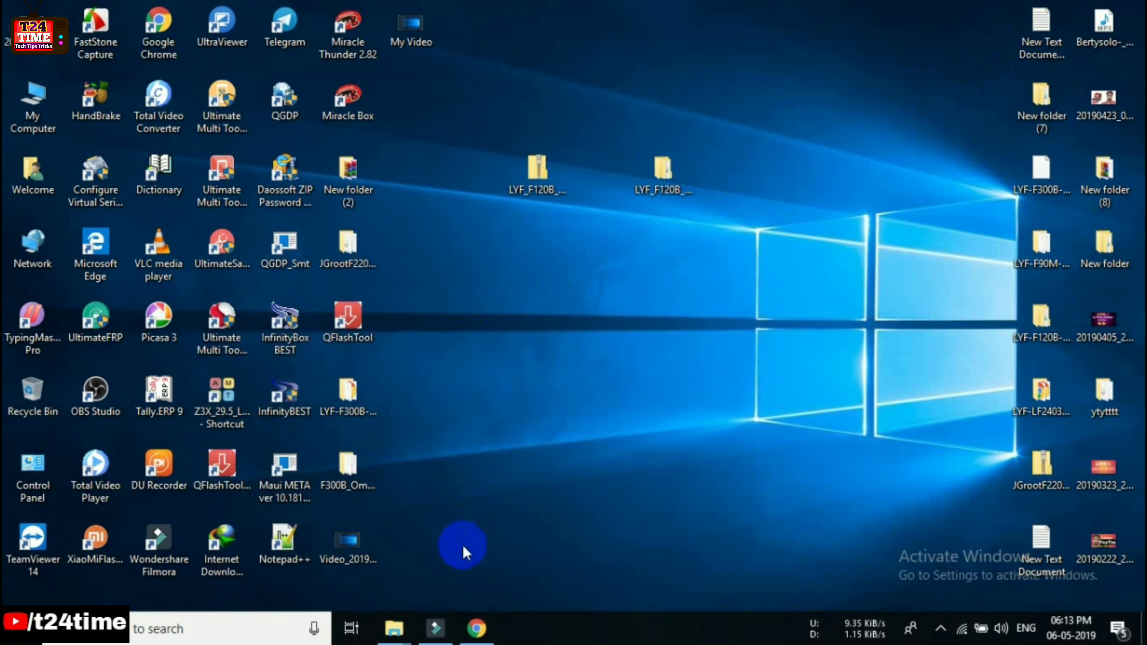
pyautogui.click(475, 626)
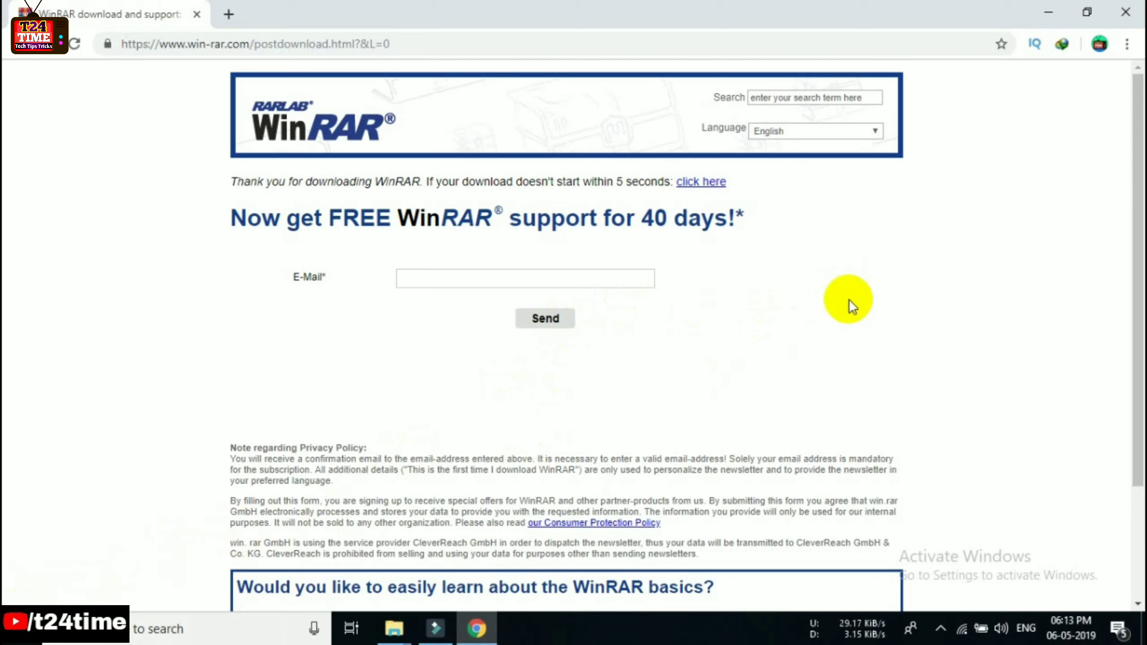
pyautogui.click(1128, 44)
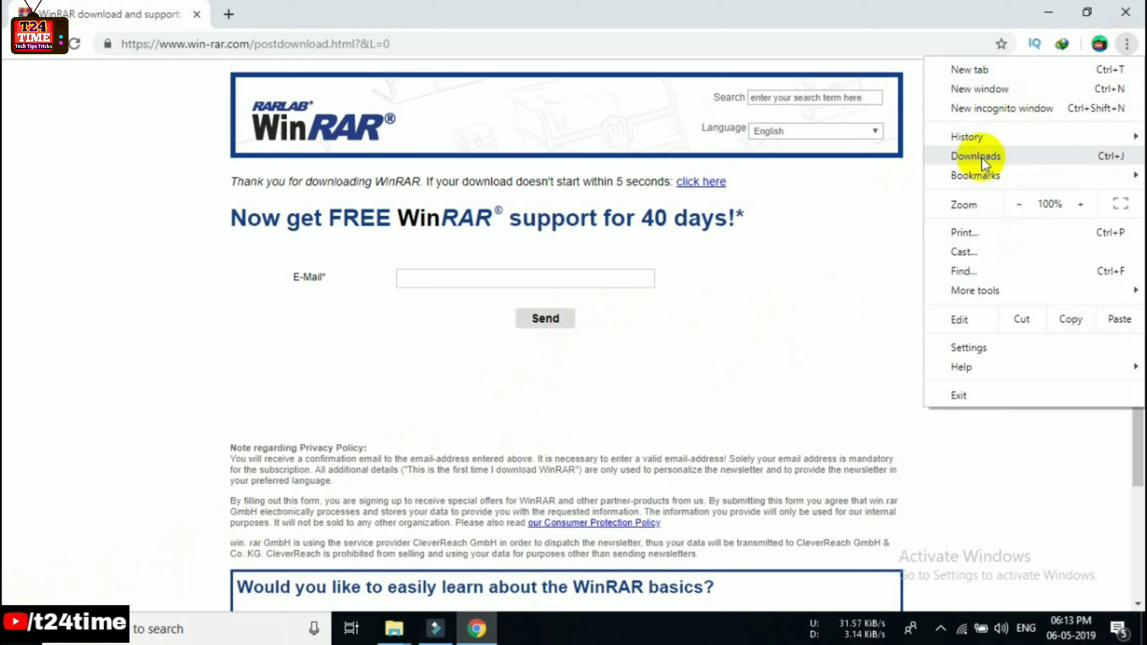
pyautogui.click(1127, 44)
pyautogui.click(1128, 44)
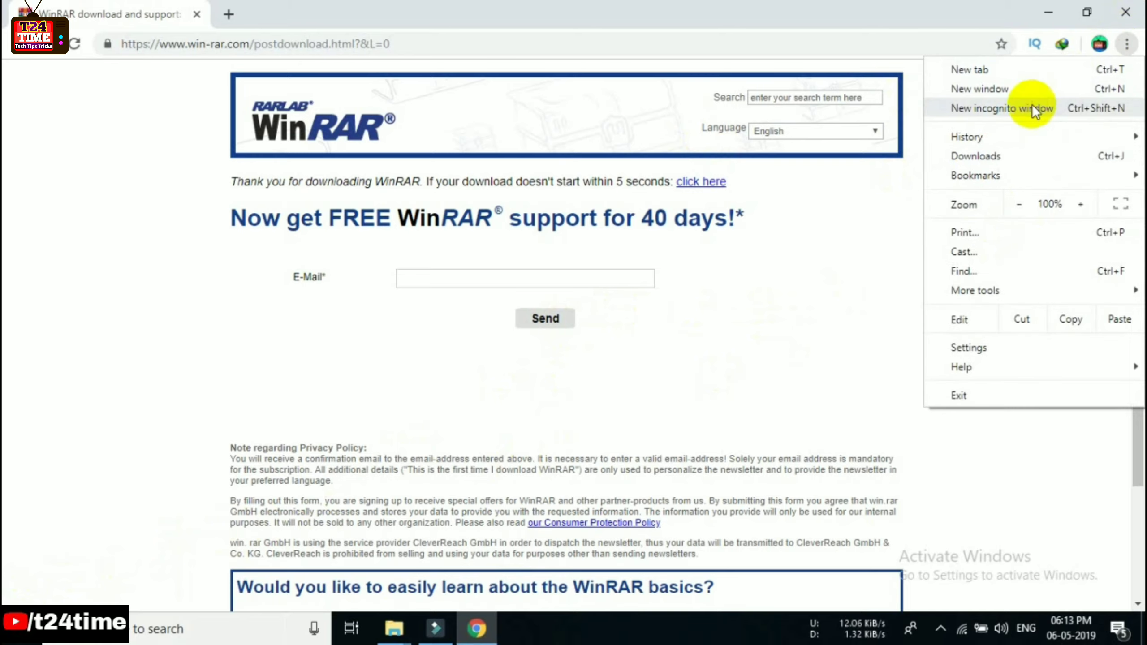
pyautogui.click(984, 158)
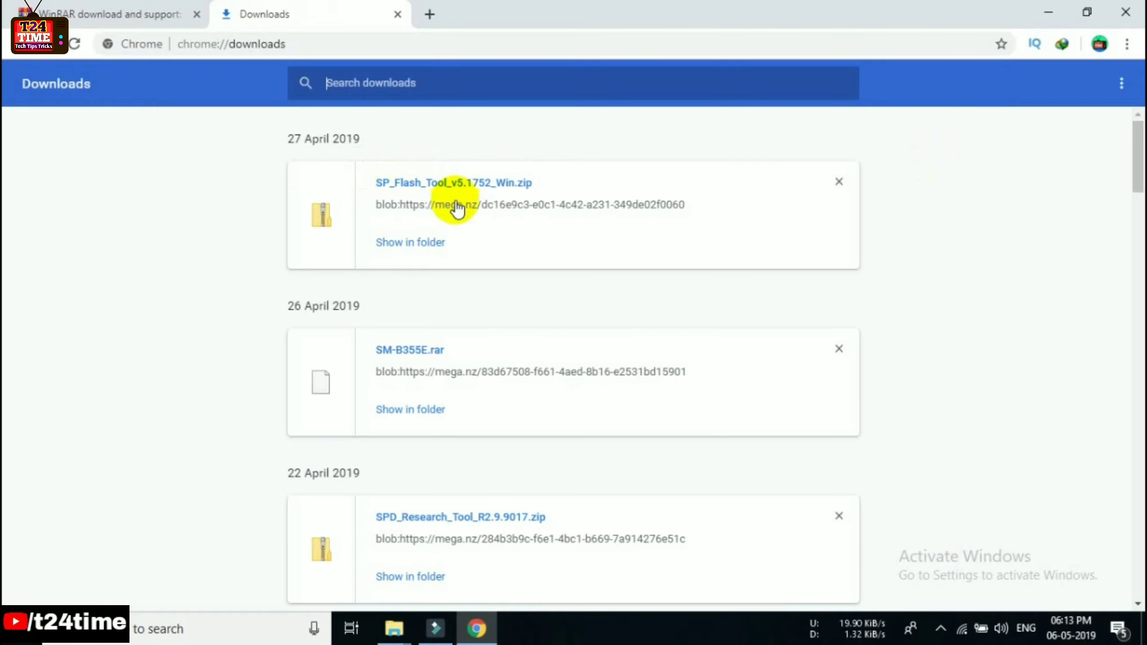
pyautogui.click(423, 245)
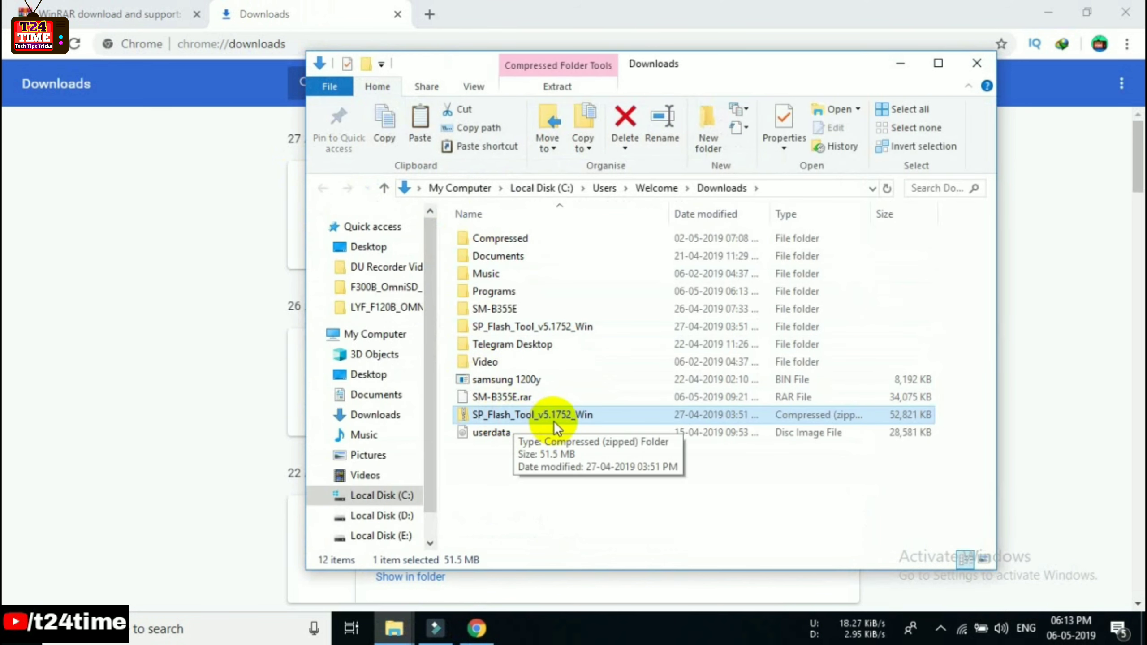
pyautogui.click(972, 70)
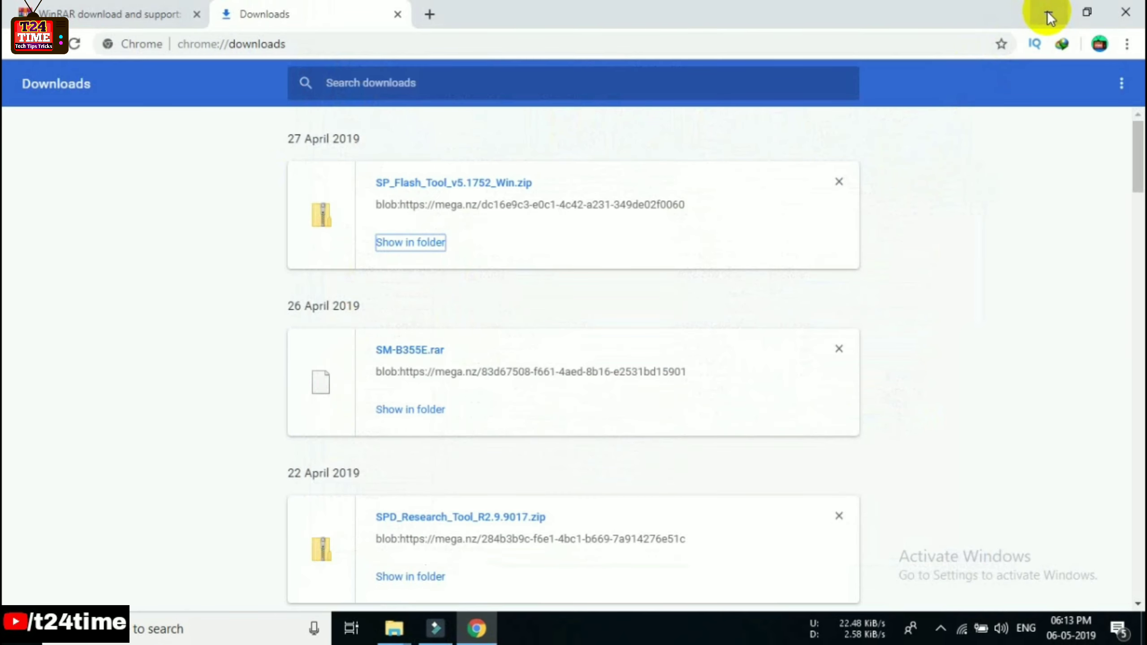
pyautogui.click(1049, 16)
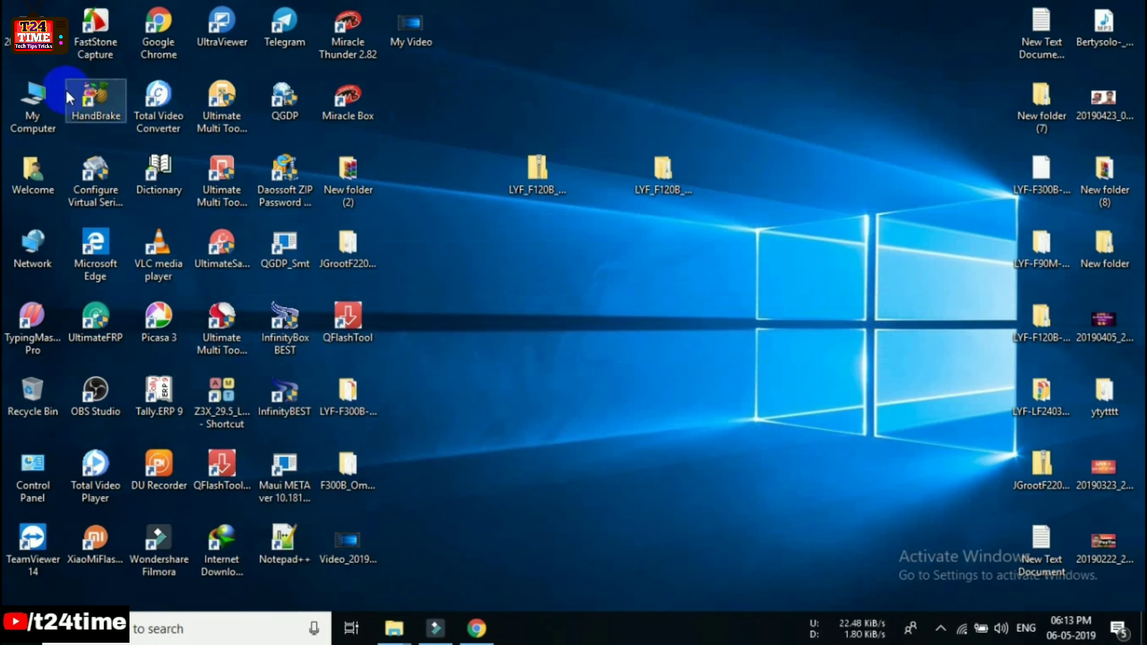
# - Open My Computer and go to the Programs folder inside Downloads
pyautogui.click(44, 91)
pyautogui.doubleClick(44, 89)
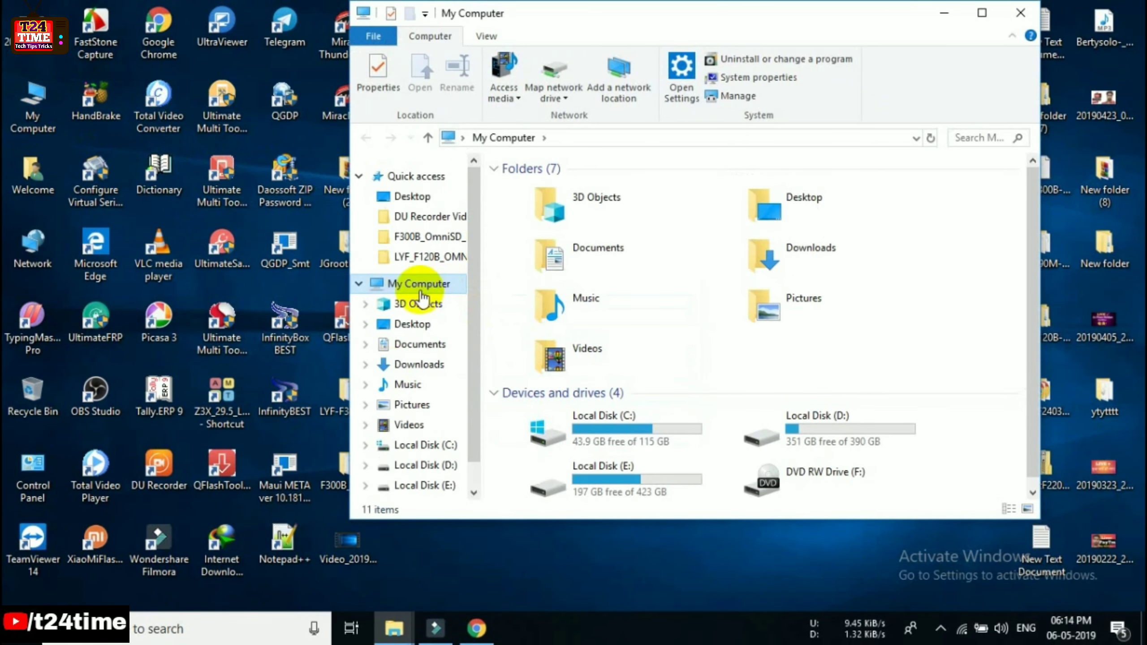
pyautogui.click(415, 366)
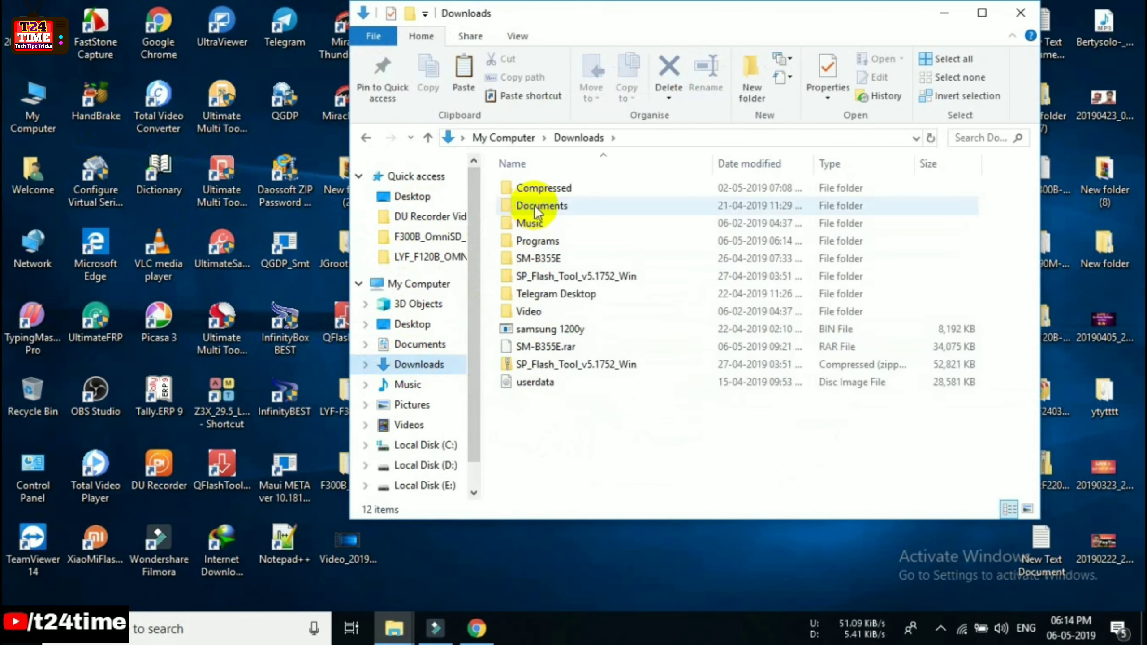
pyautogui.doubleClick(528, 244)
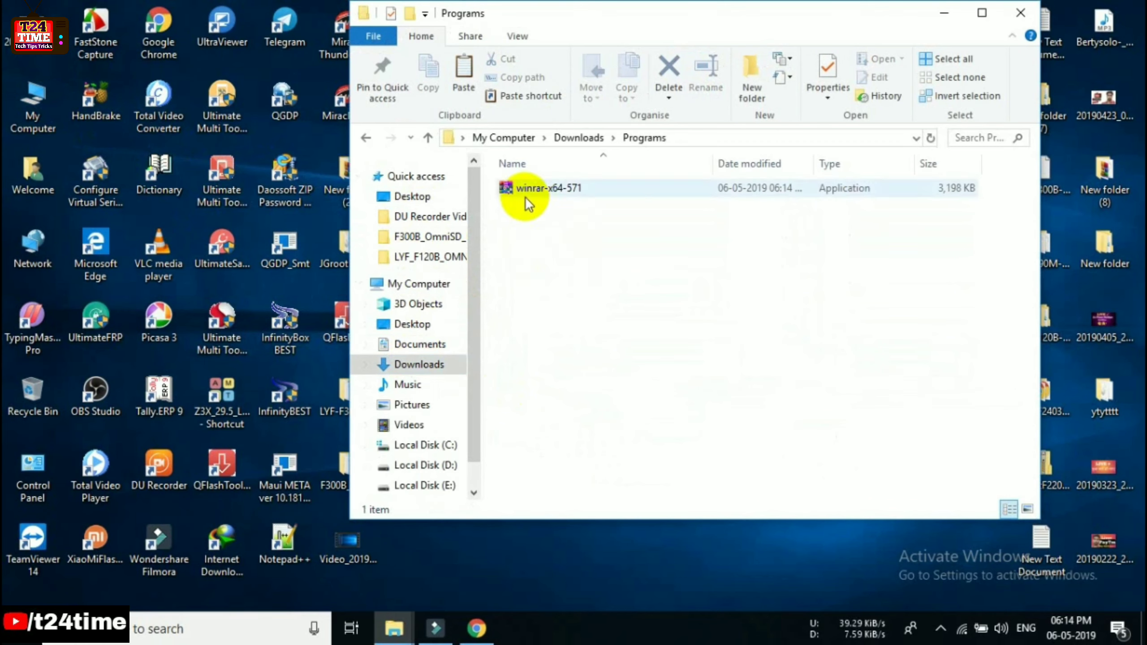
# - Run the winrar-x64-571 installer, install to C:\Program Files\WinRAR with the default file associations and integration options, and close the open folders
pyautogui.rightClick(552, 194)
pyautogui.click(568, 203)
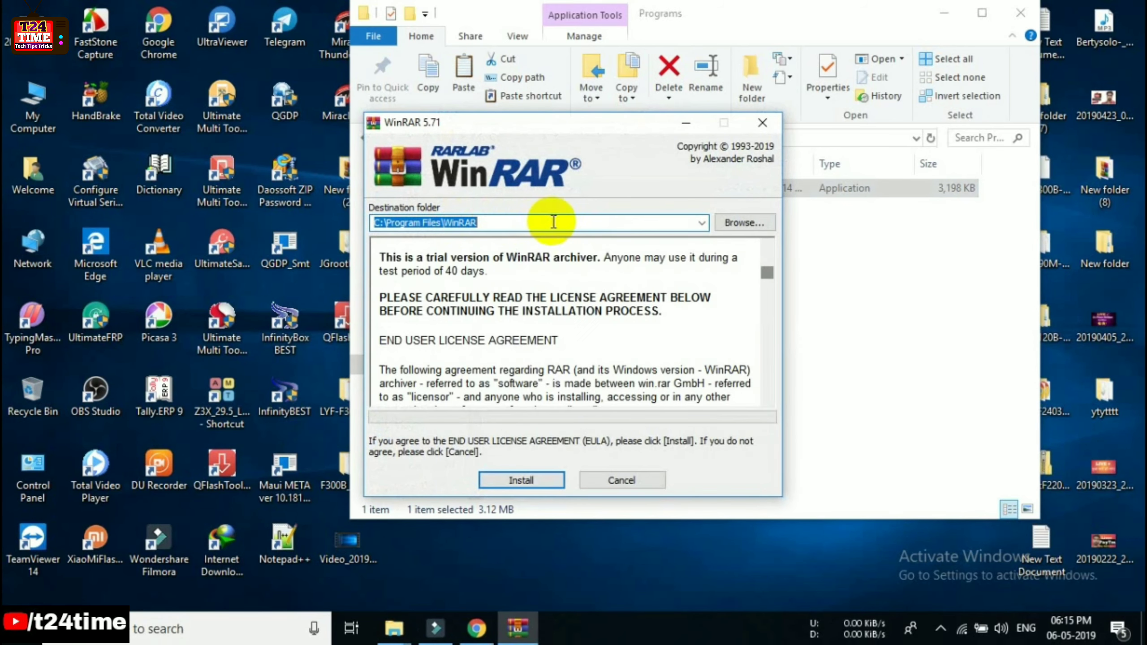
pyautogui.click(534, 482)
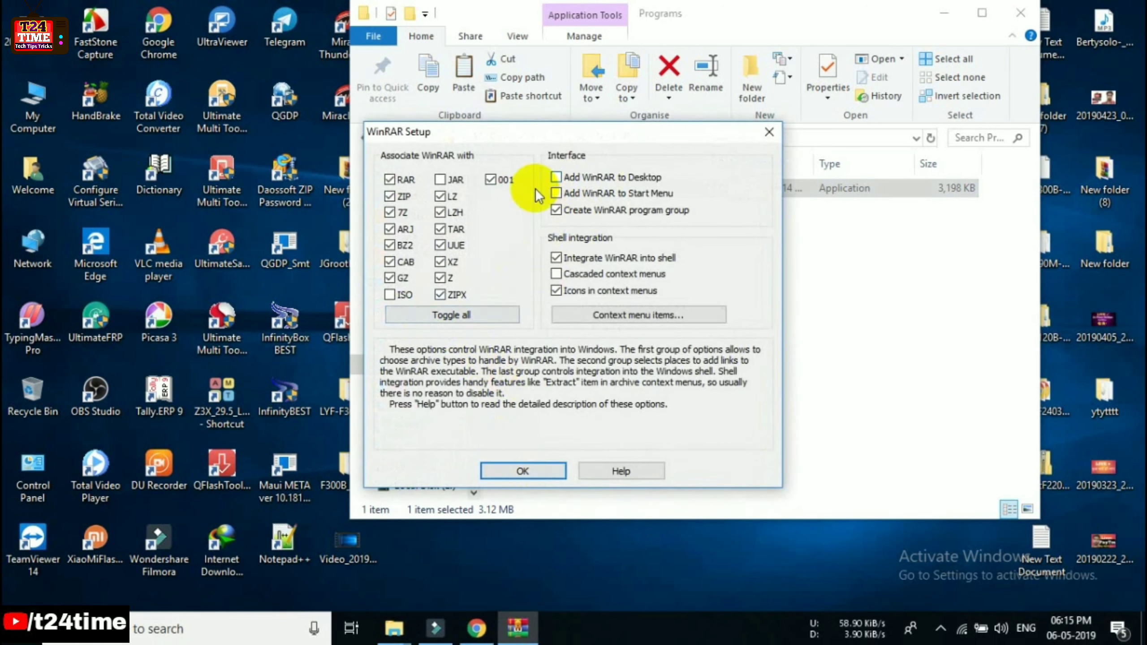
pyautogui.click(520, 475)
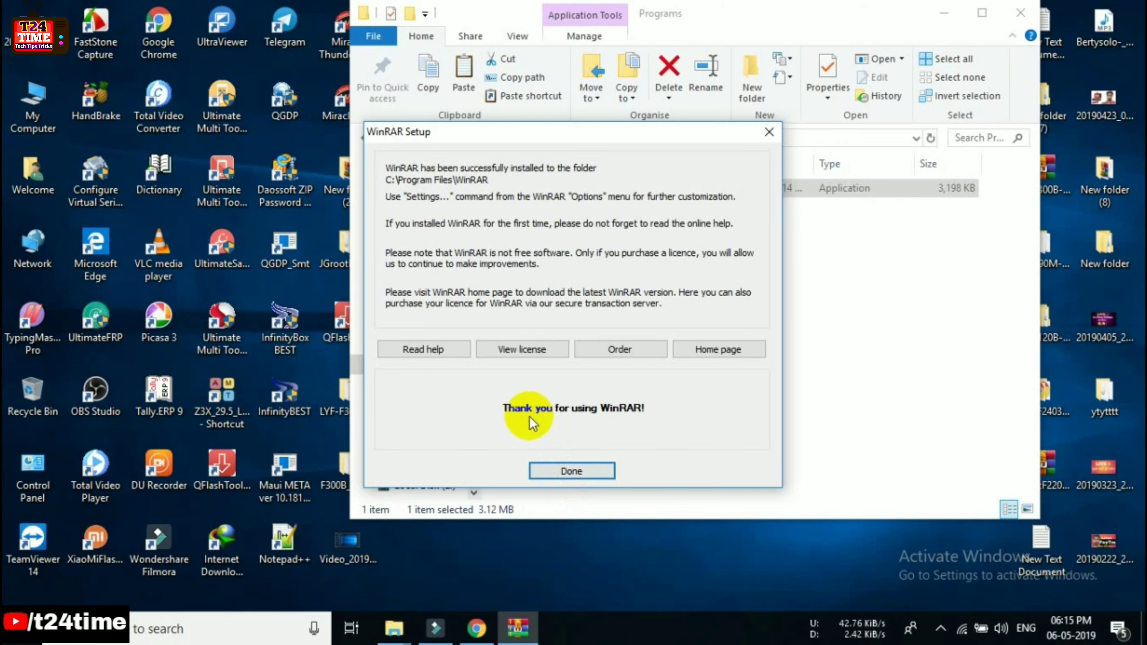
pyautogui.click(572, 473)
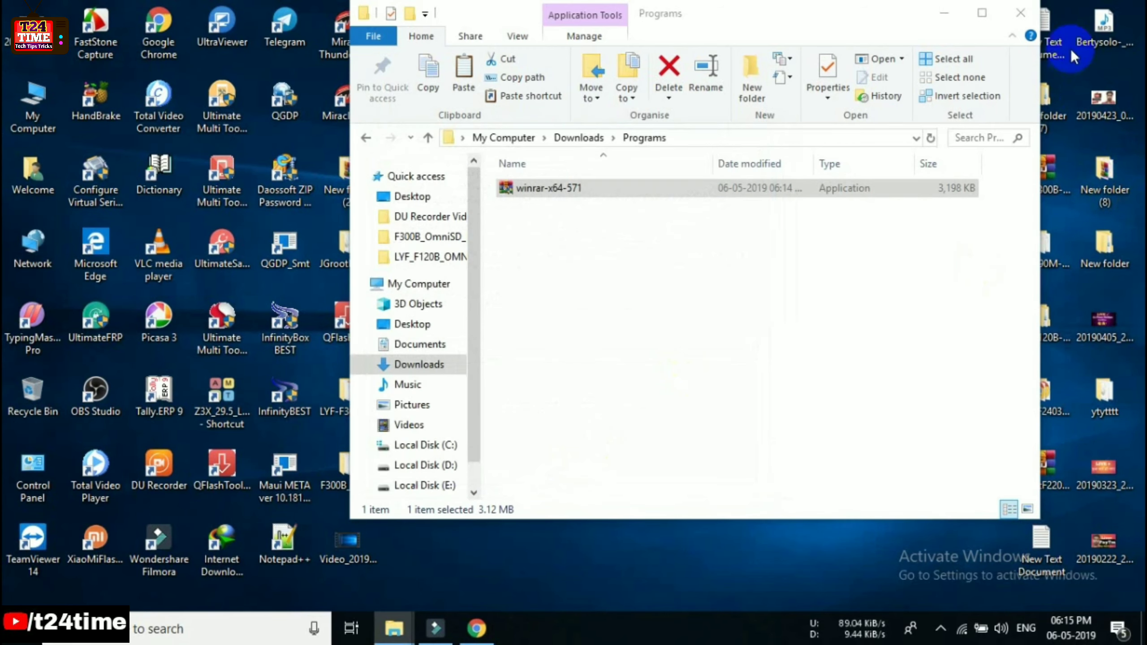
pyautogui.click(1036, 16)
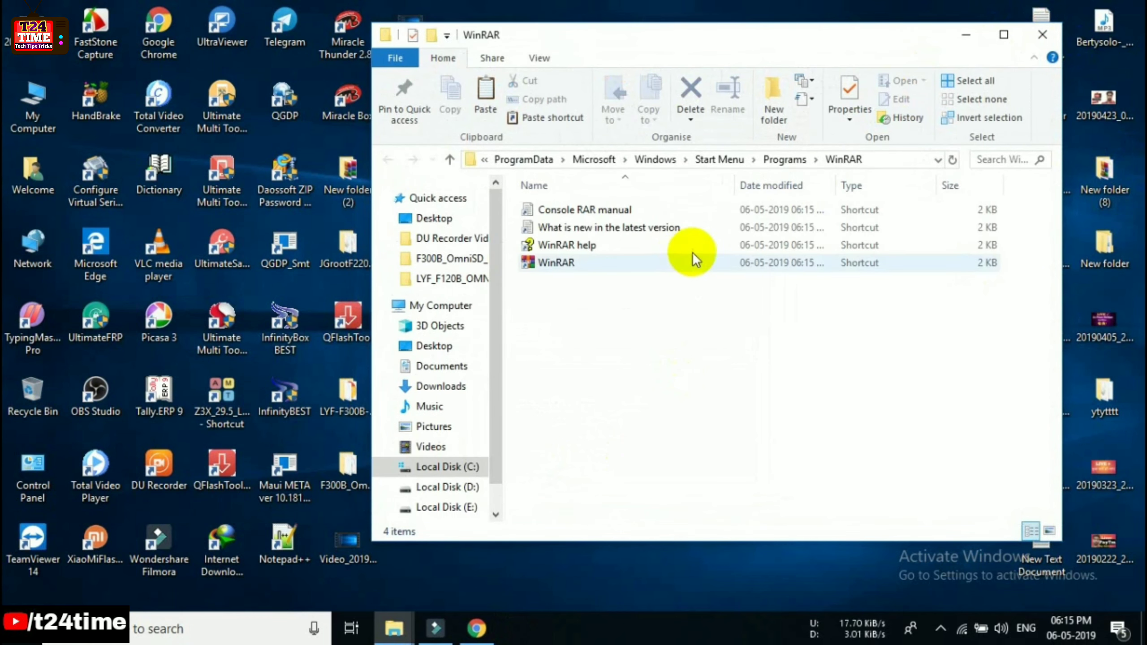
pyautogui.click(1044, 37)
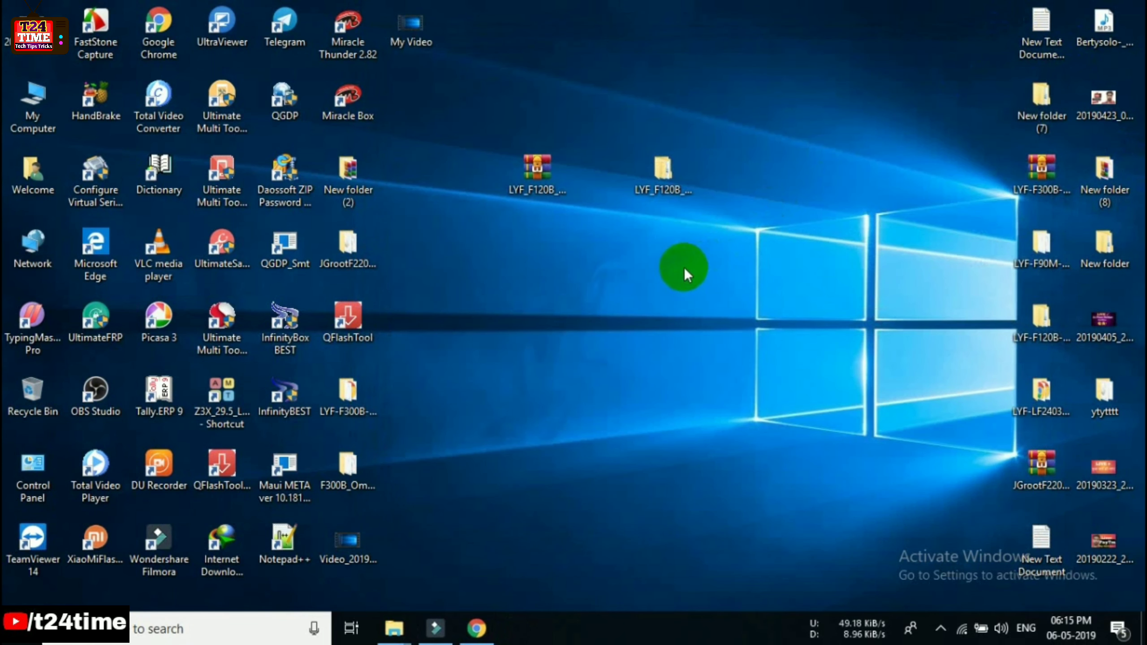
# - Examine the WinRAR extraction options for the desktop LYF_F120B_OMNISD archive and the LYF F61F archive in New folder (2)
pyautogui.rightClick(529, 174)
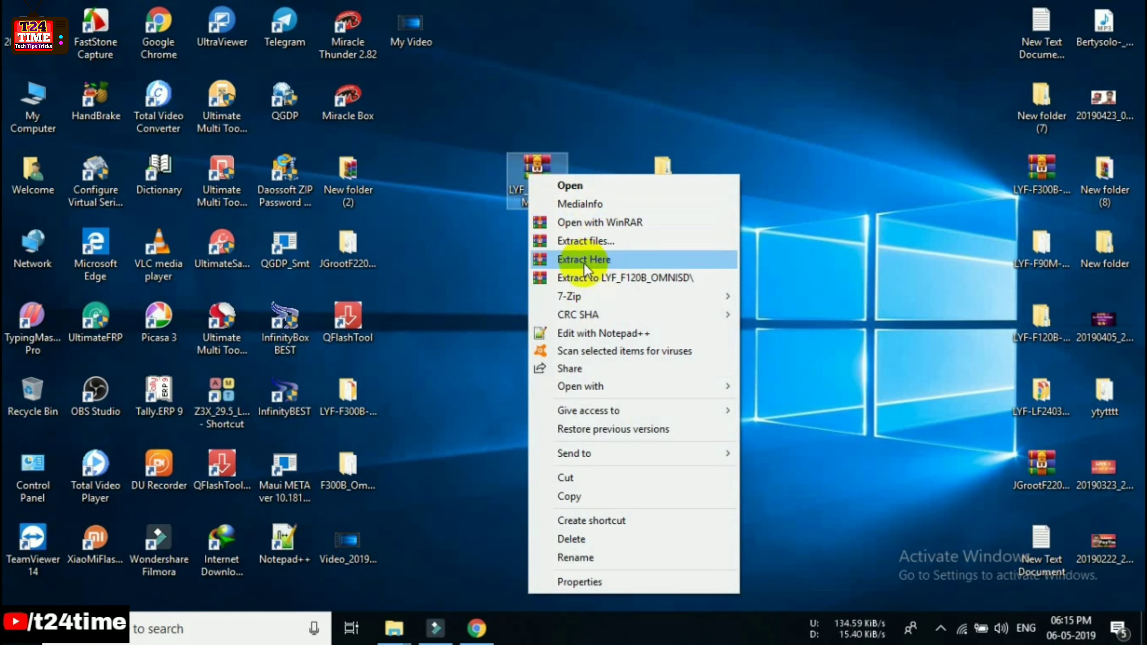
pyautogui.click(553, 259)
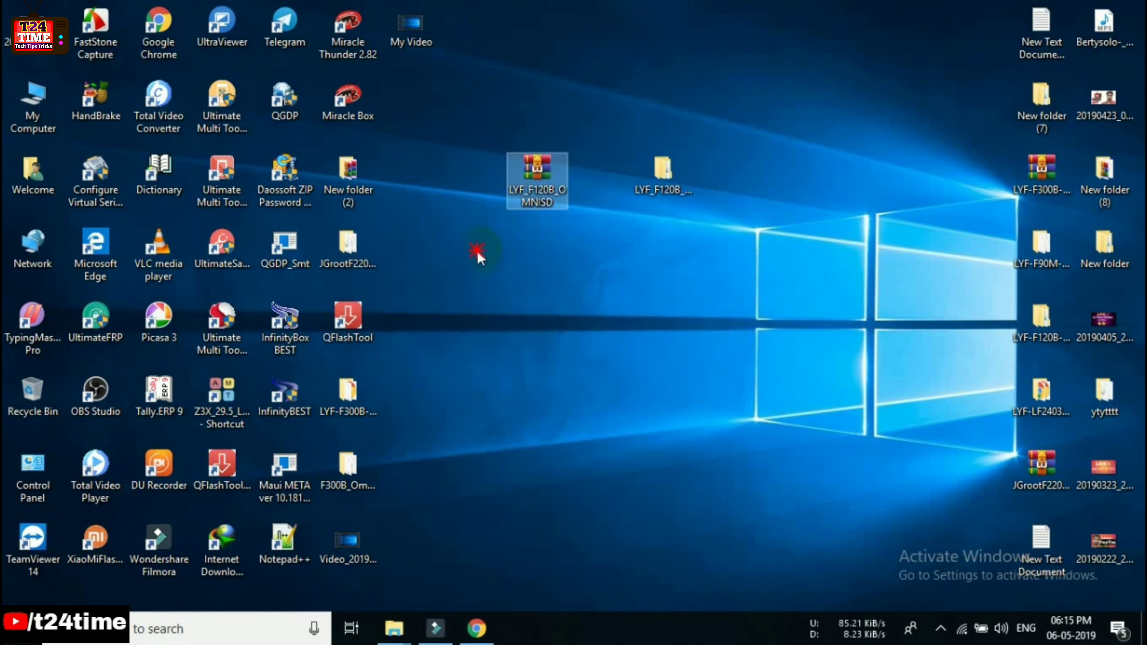
pyautogui.click(395, 628)
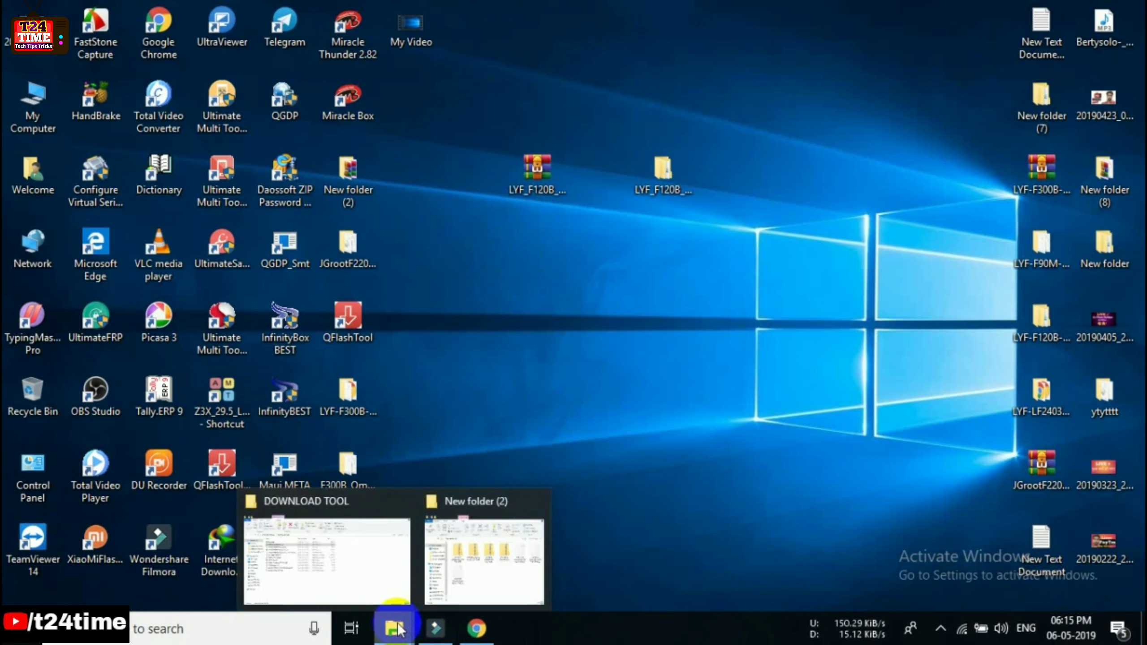
pyautogui.click(486, 572)
pyautogui.click(486, 572)
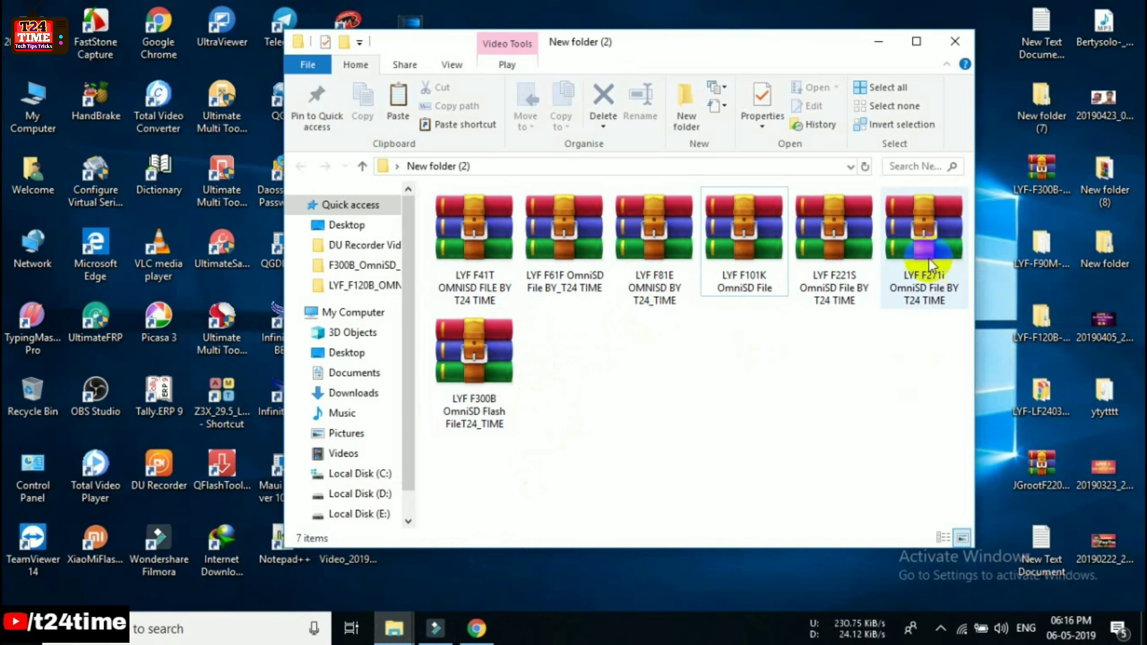
pyautogui.rightClick(573, 218)
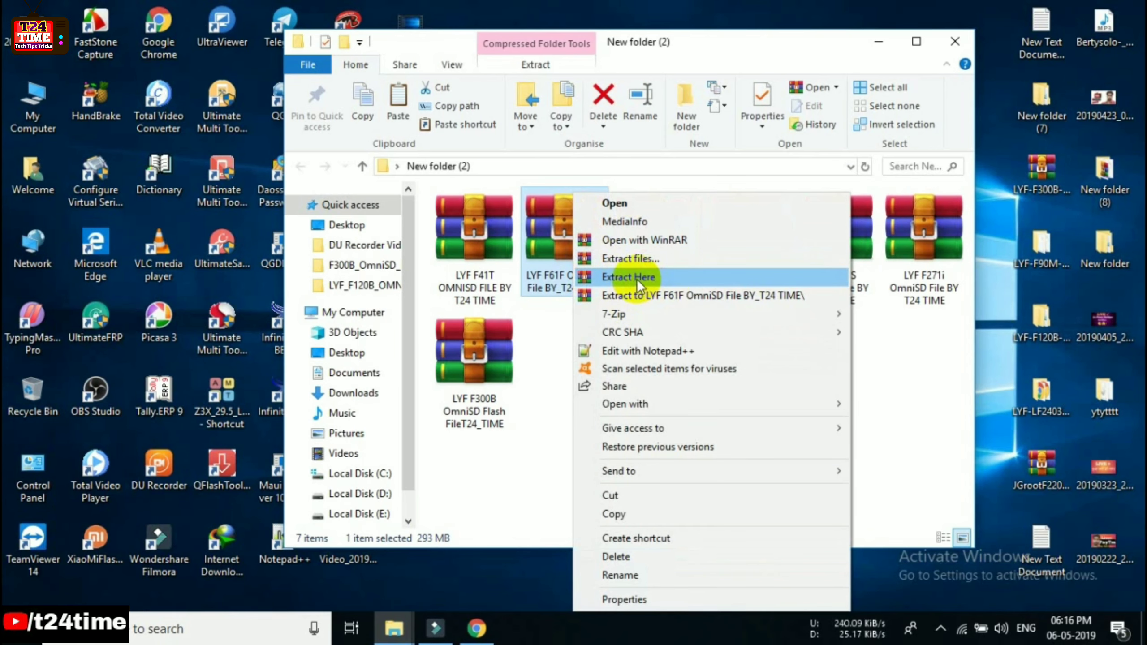
pyautogui.click(884, 351)
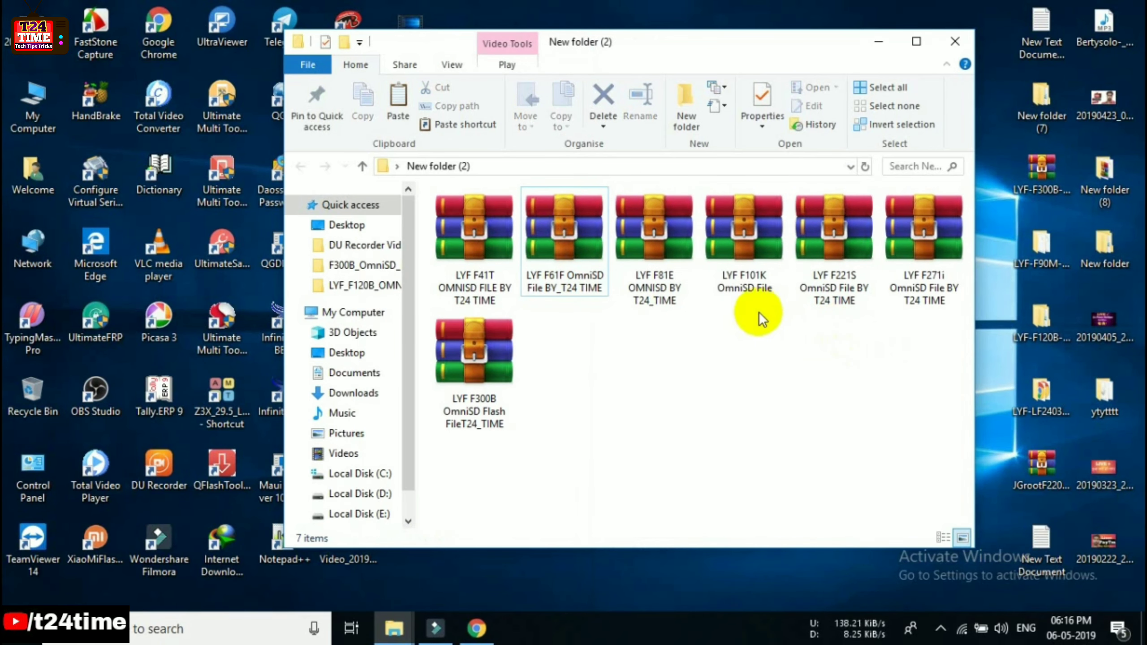
# - Try to extract the LYF F300B OmniSD Flash archive, cancel the password request, and close New folder (2)
pyautogui.click(473, 371)
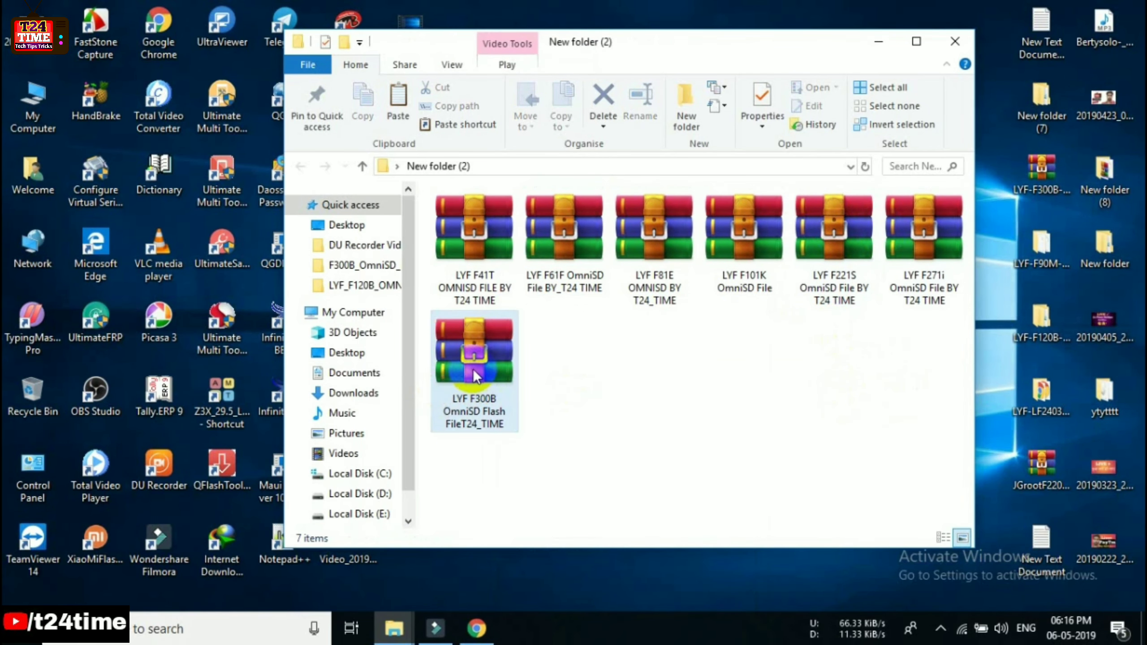
pyautogui.rightClick(473, 357)
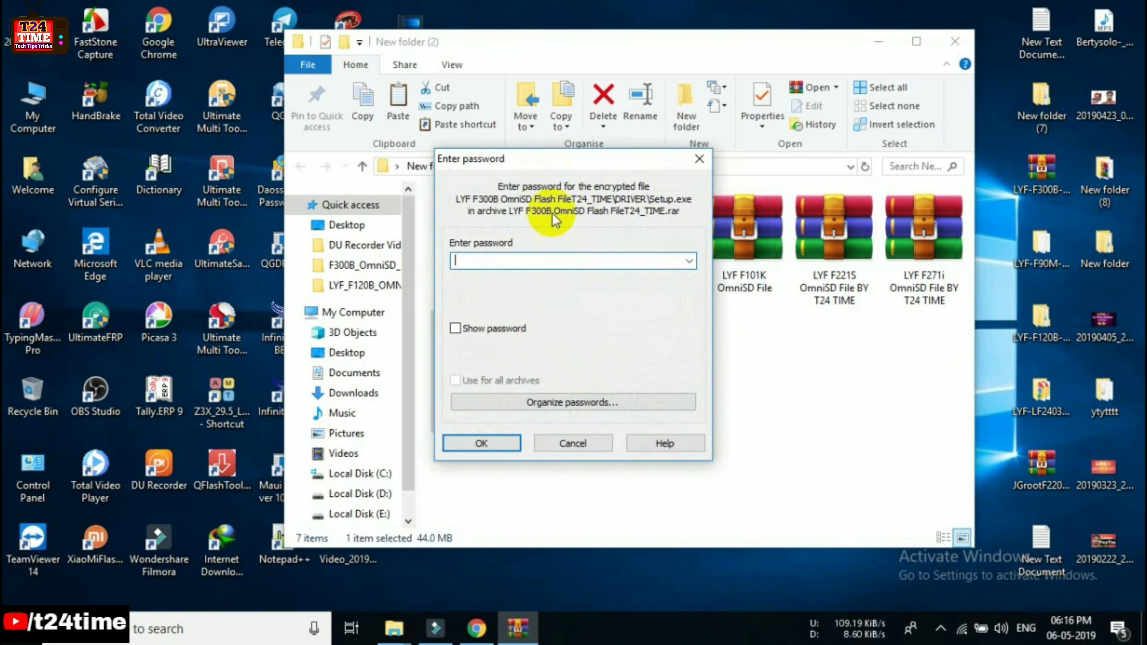
pyautogui.click(537, 261)
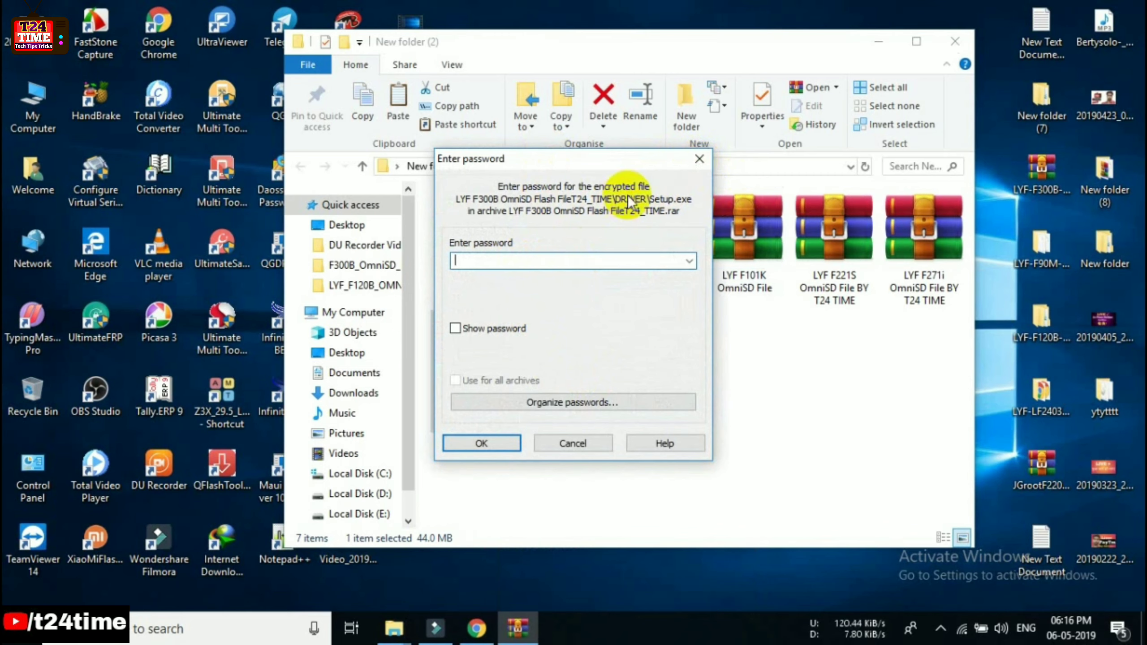
pyautogui.click(698, 159)
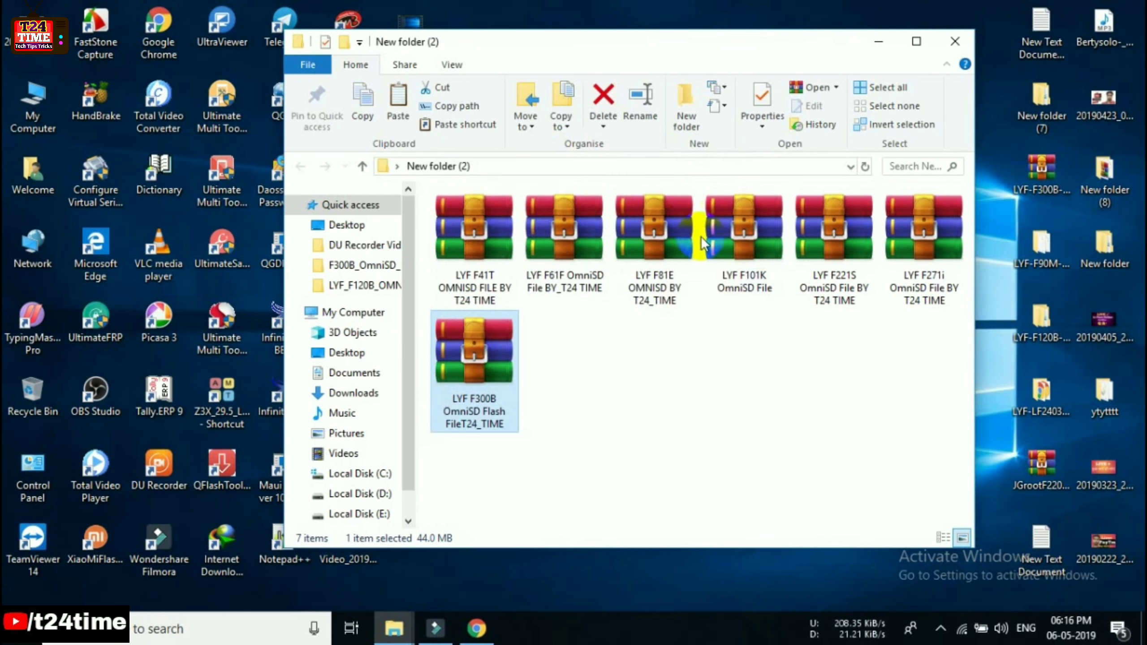
pyautogui.click(953, 43)
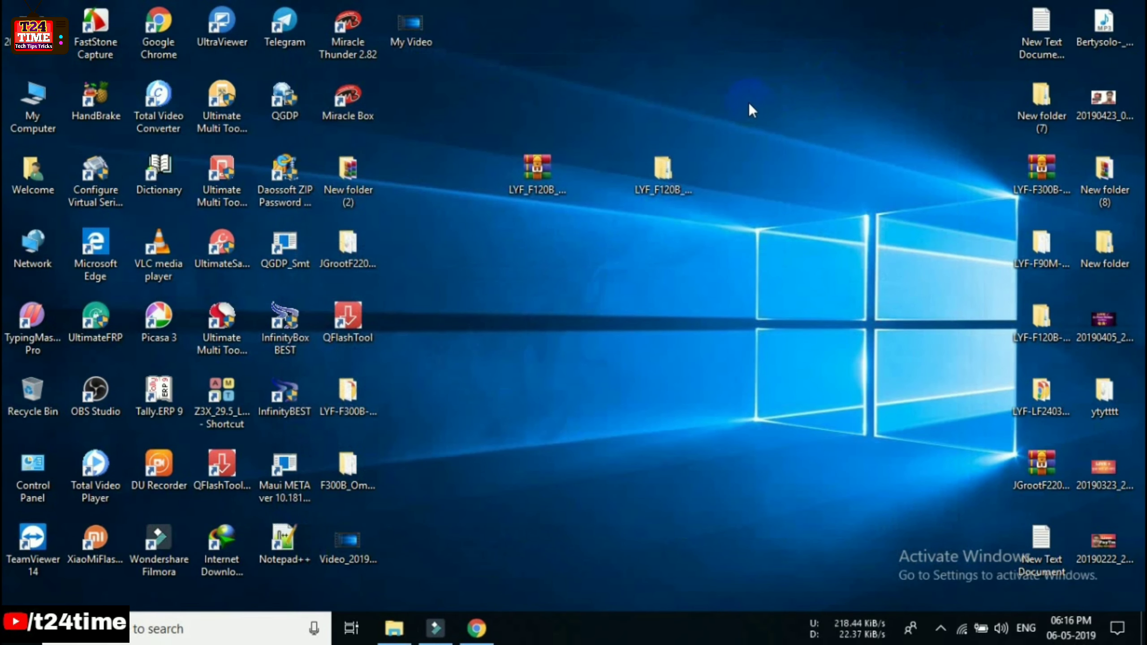